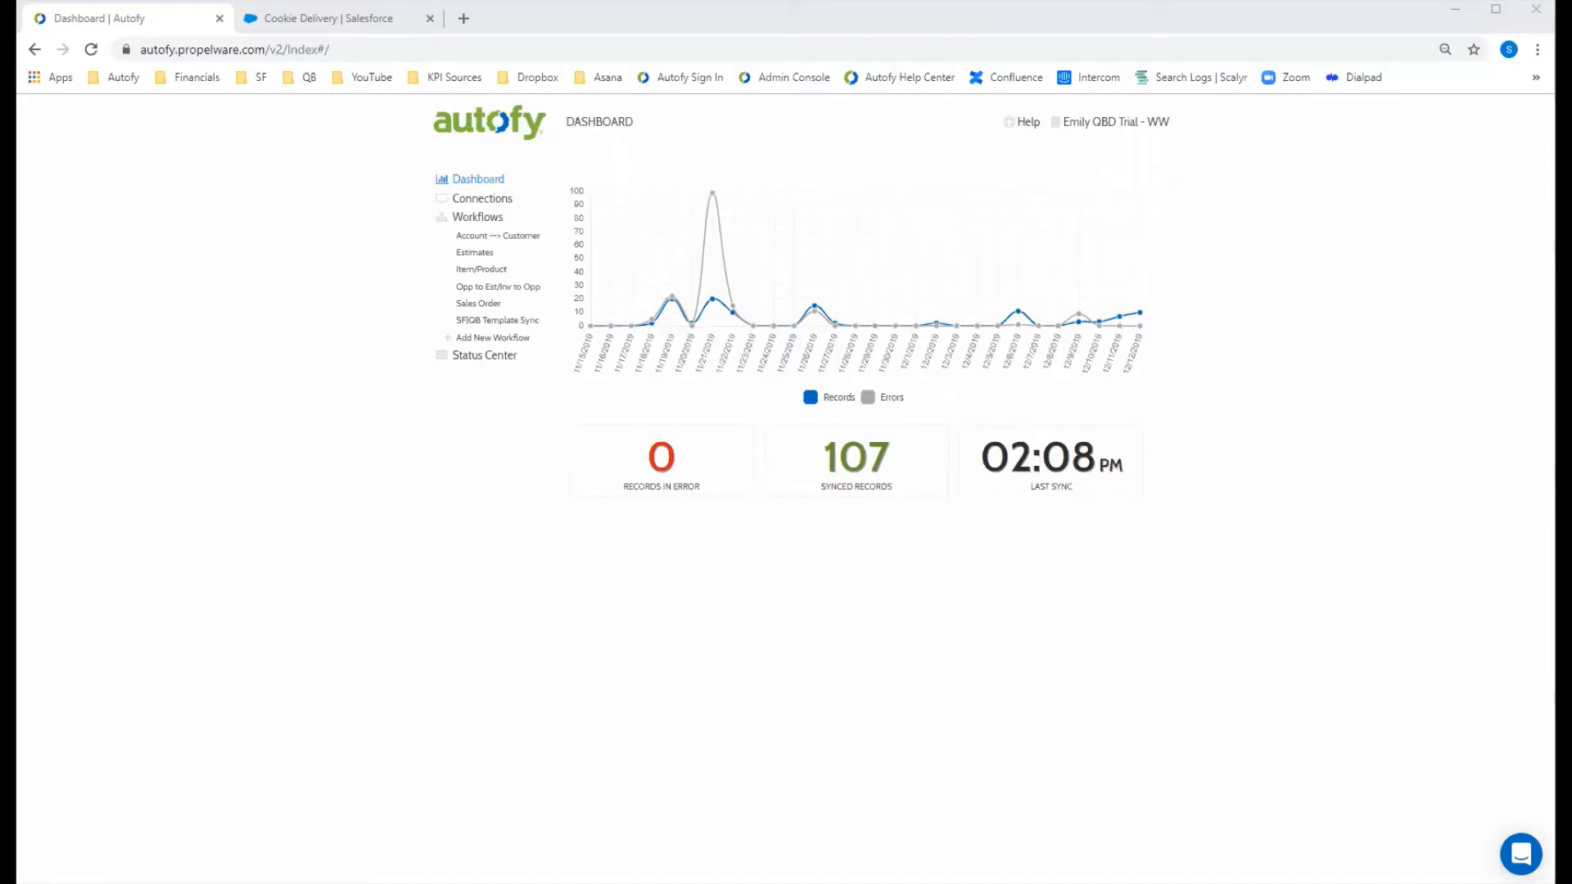
- Create a QuickBooks Desktop to Salesforce workflow with the existing Warenzak Widgets and Warenzak Widgets SF connections, and end the guided tour
click(481, 337)
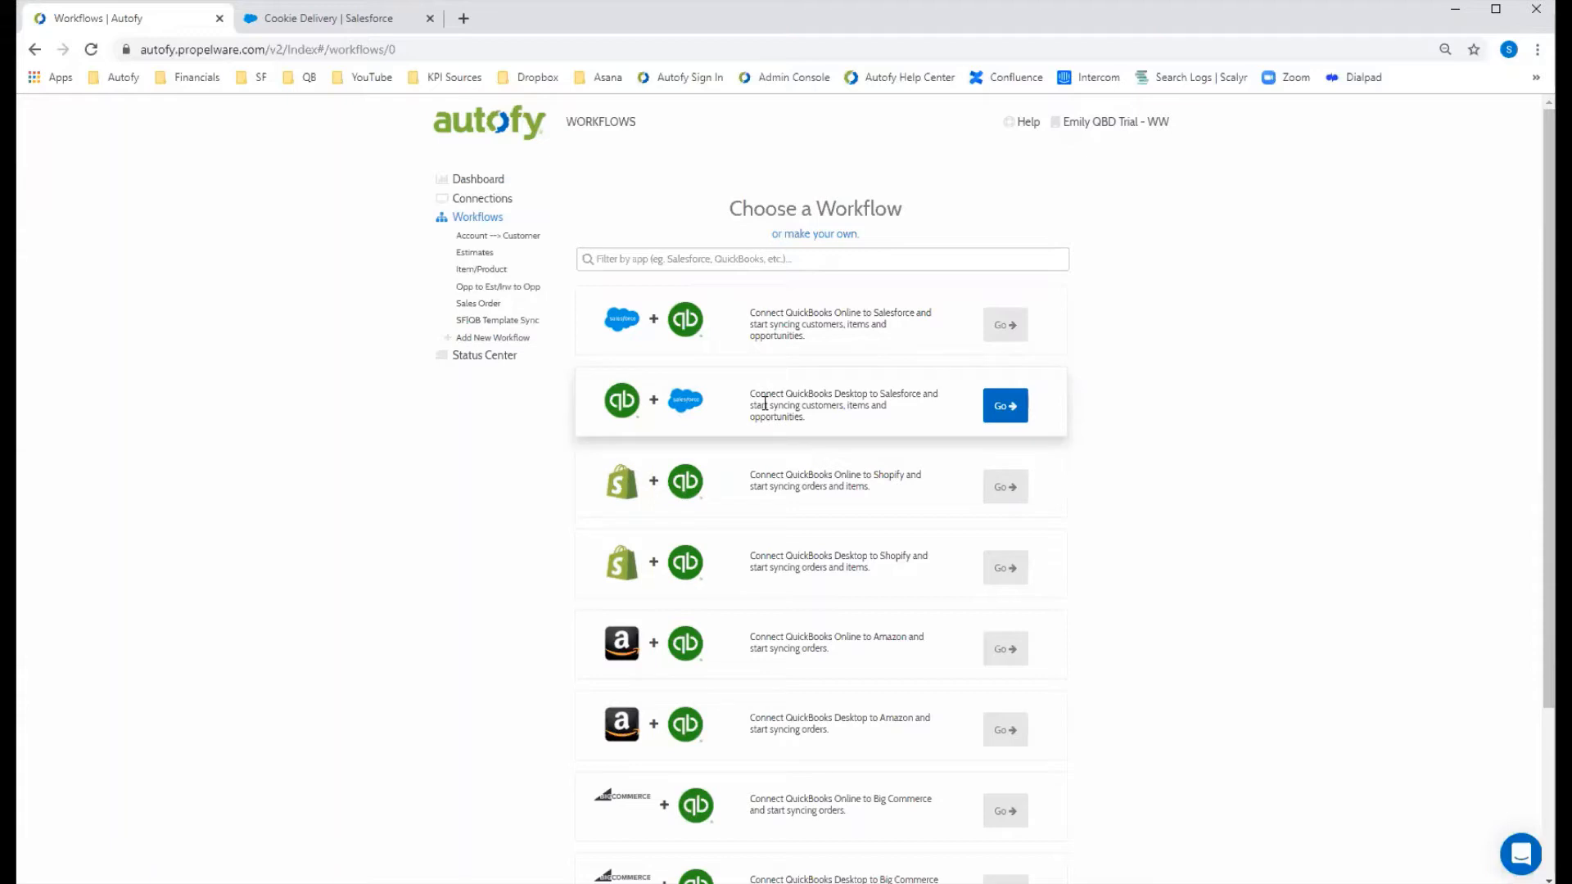
click(1005, 406)
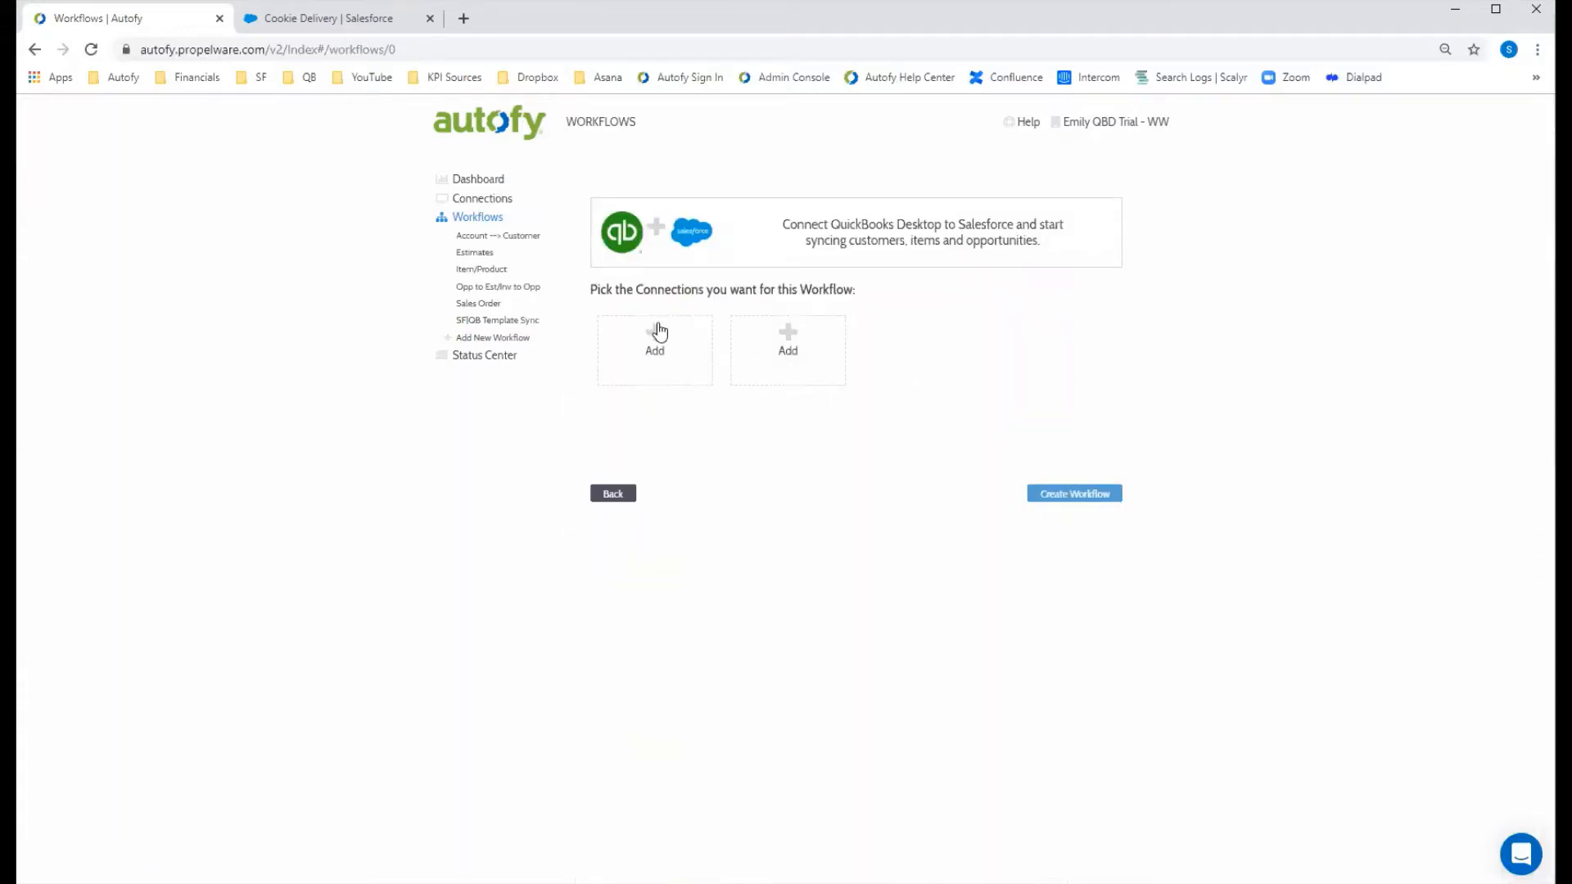
click(656, 353)
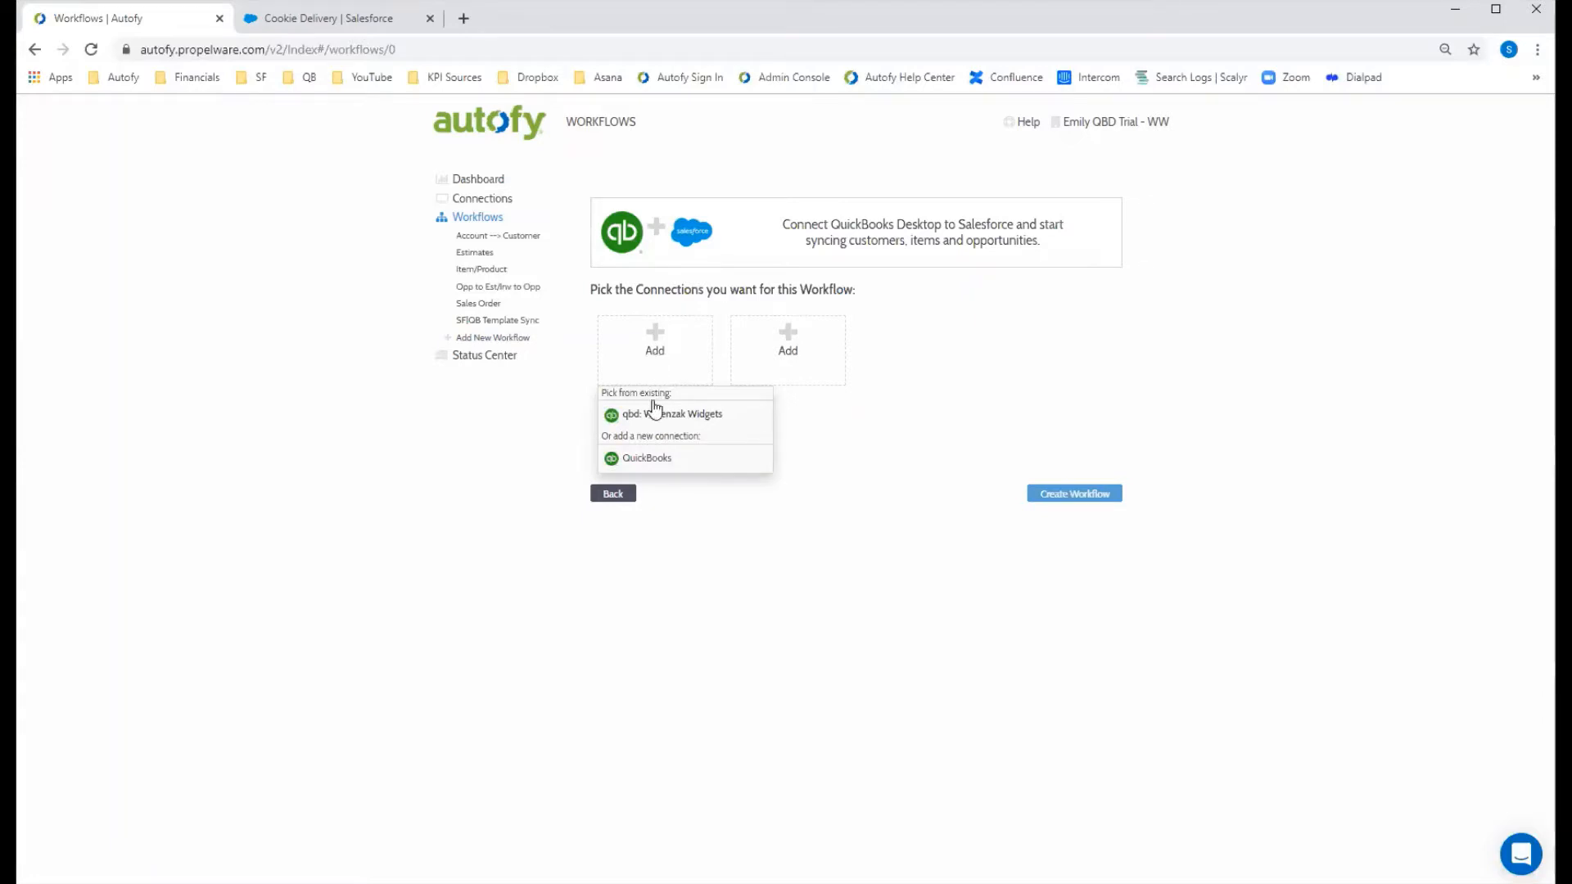
click(656, 415)
click(786, 346)
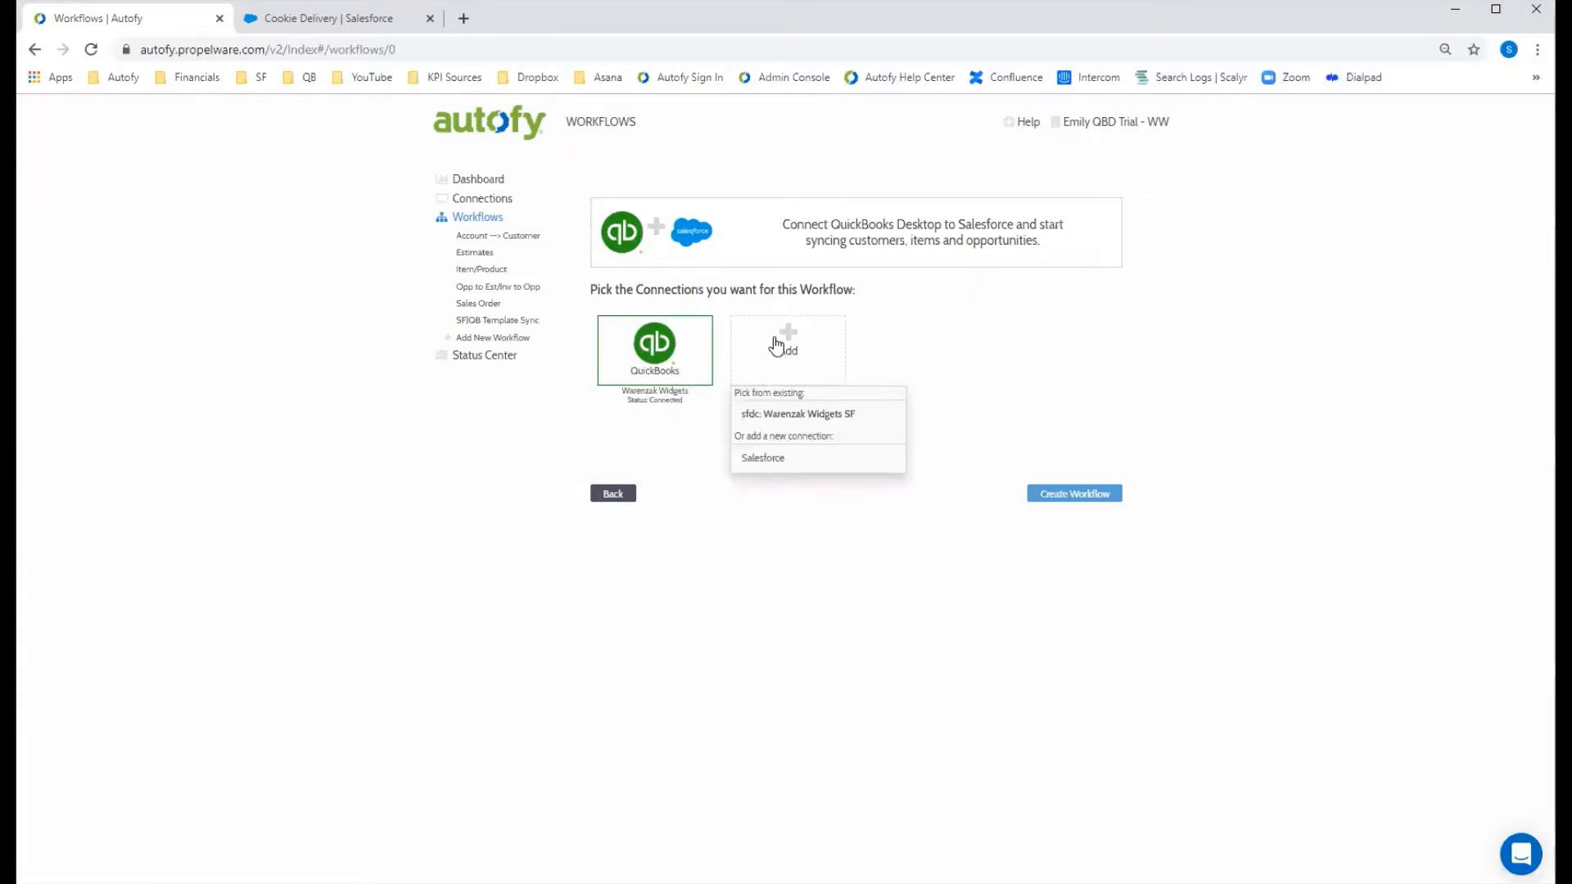
click(811, 414)
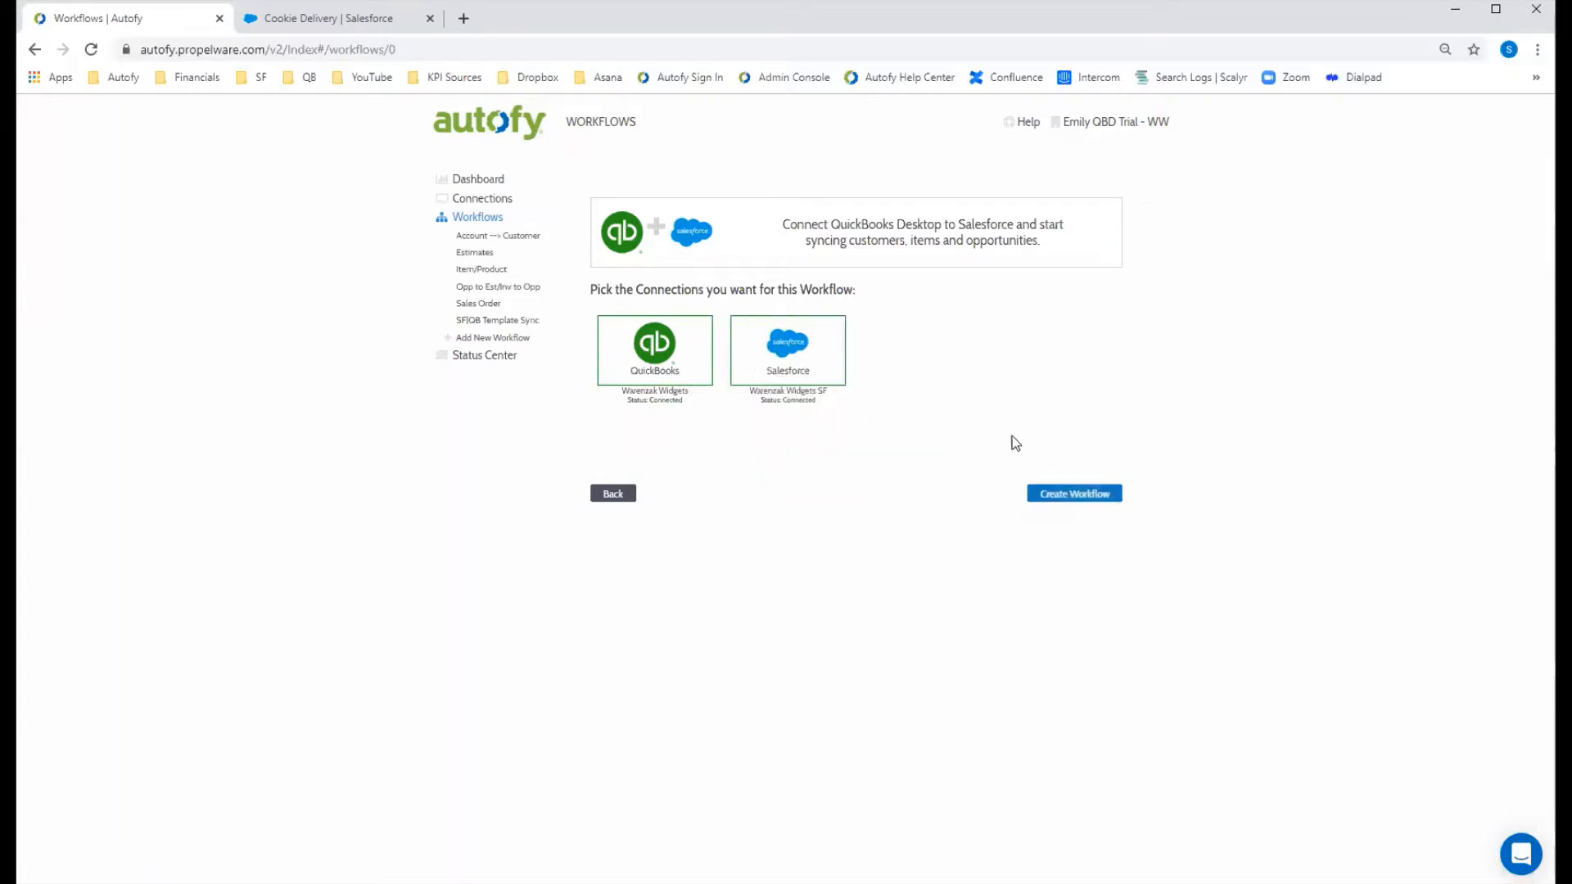
click(1077, 495)
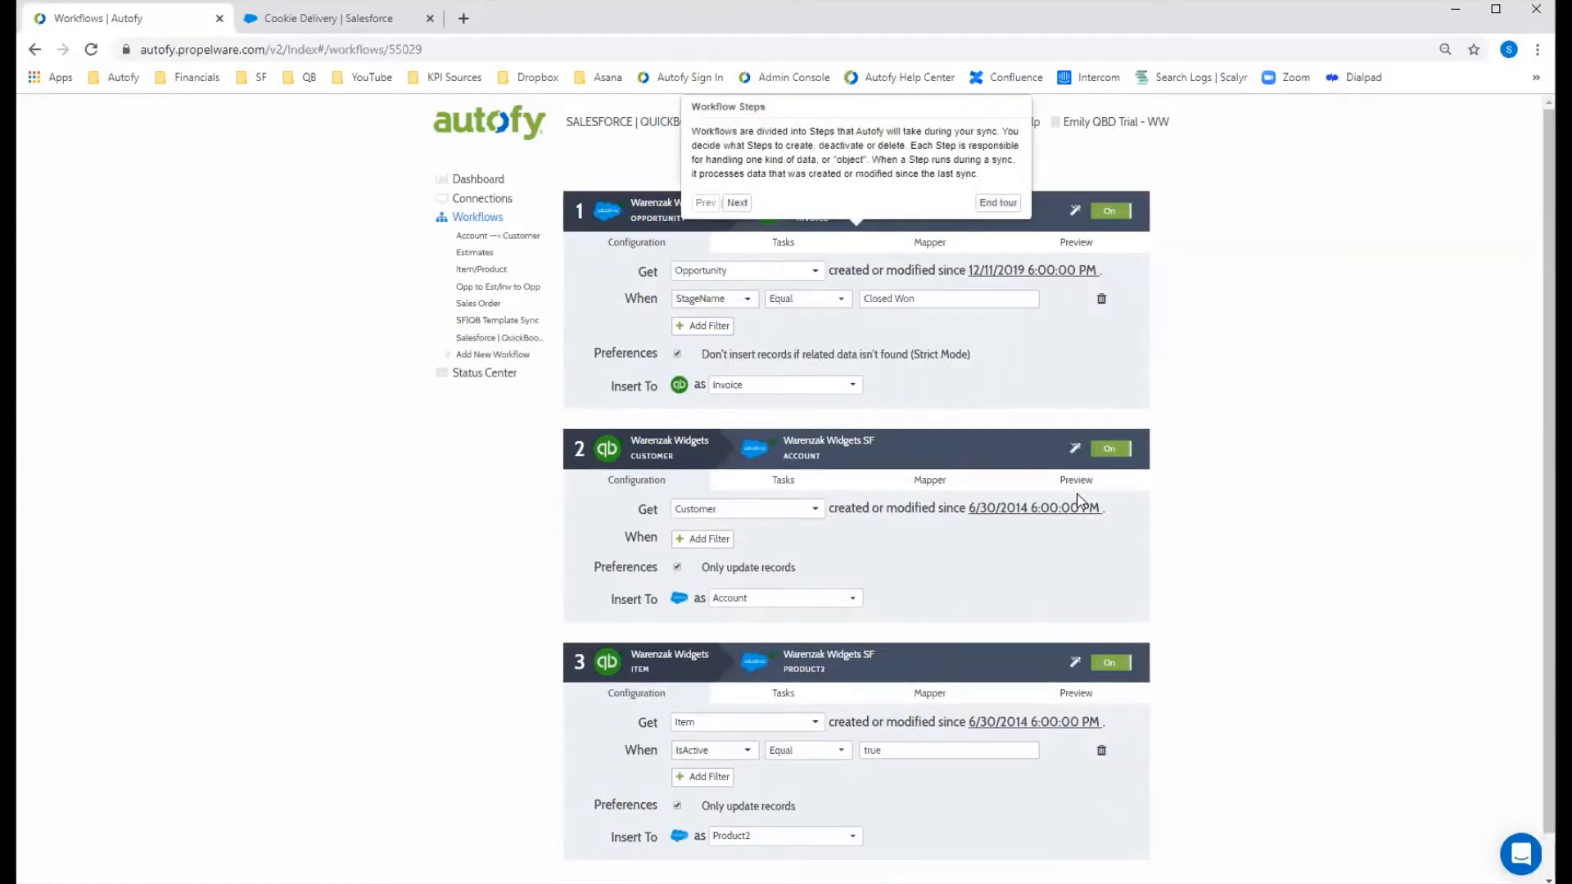
click(996, 202)
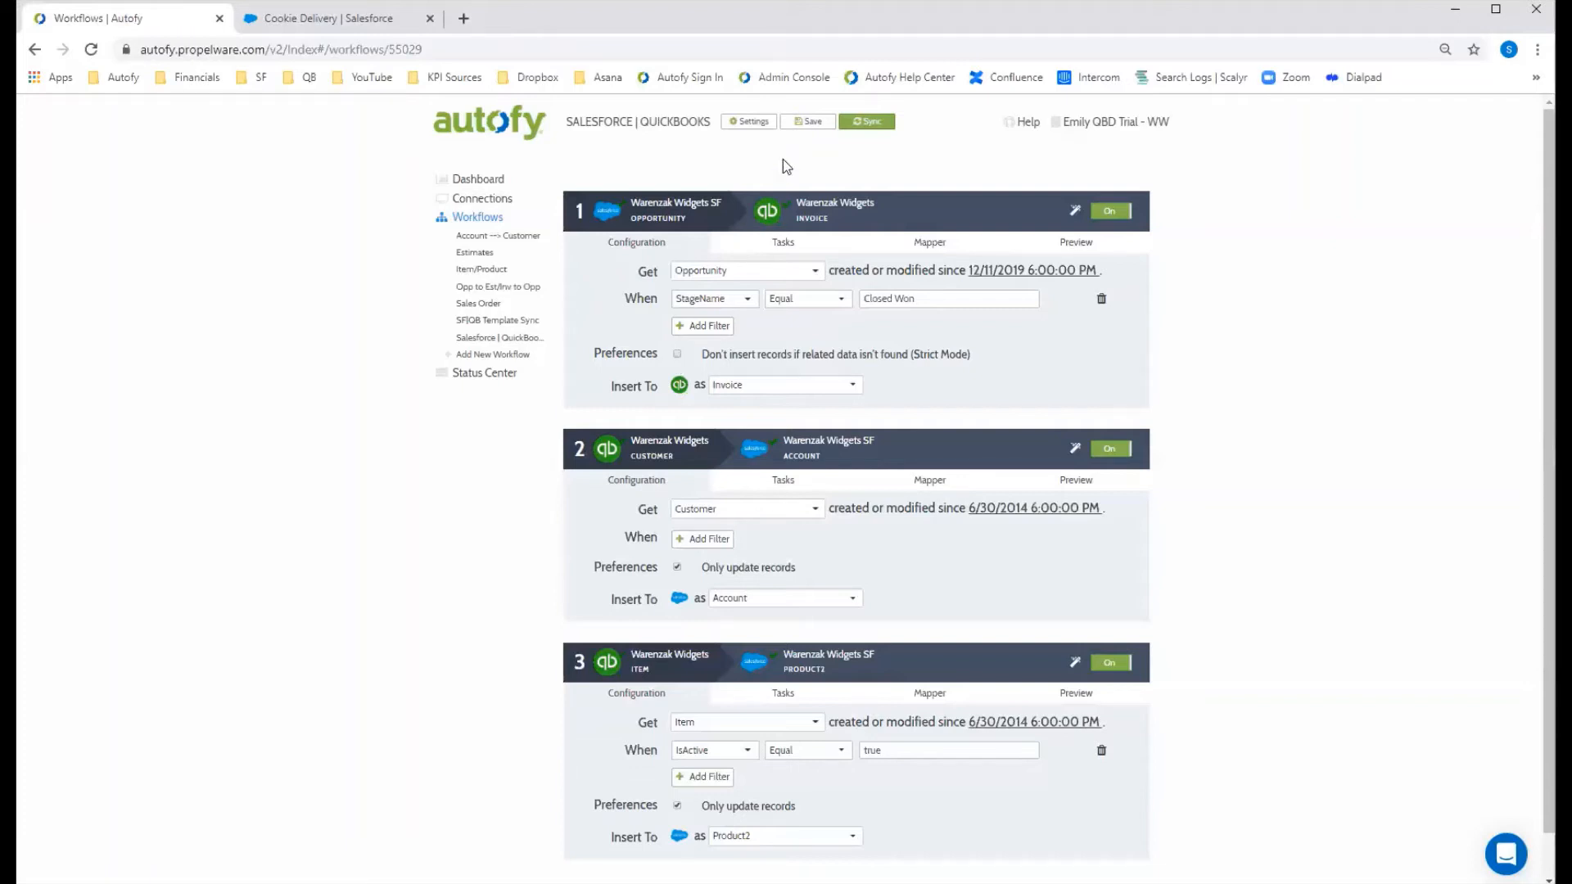
- Save the workflow with Strict Mode off for the opportunity-to-invoice step, keeping Only update records enabled for the customer step
click(807, 122)
click(678, 567)
click(677, 566)
- Set the customer-to-account step to get records created or modified since 12/1/2019 12:00 AM
scroll(887, 572, down, 2)
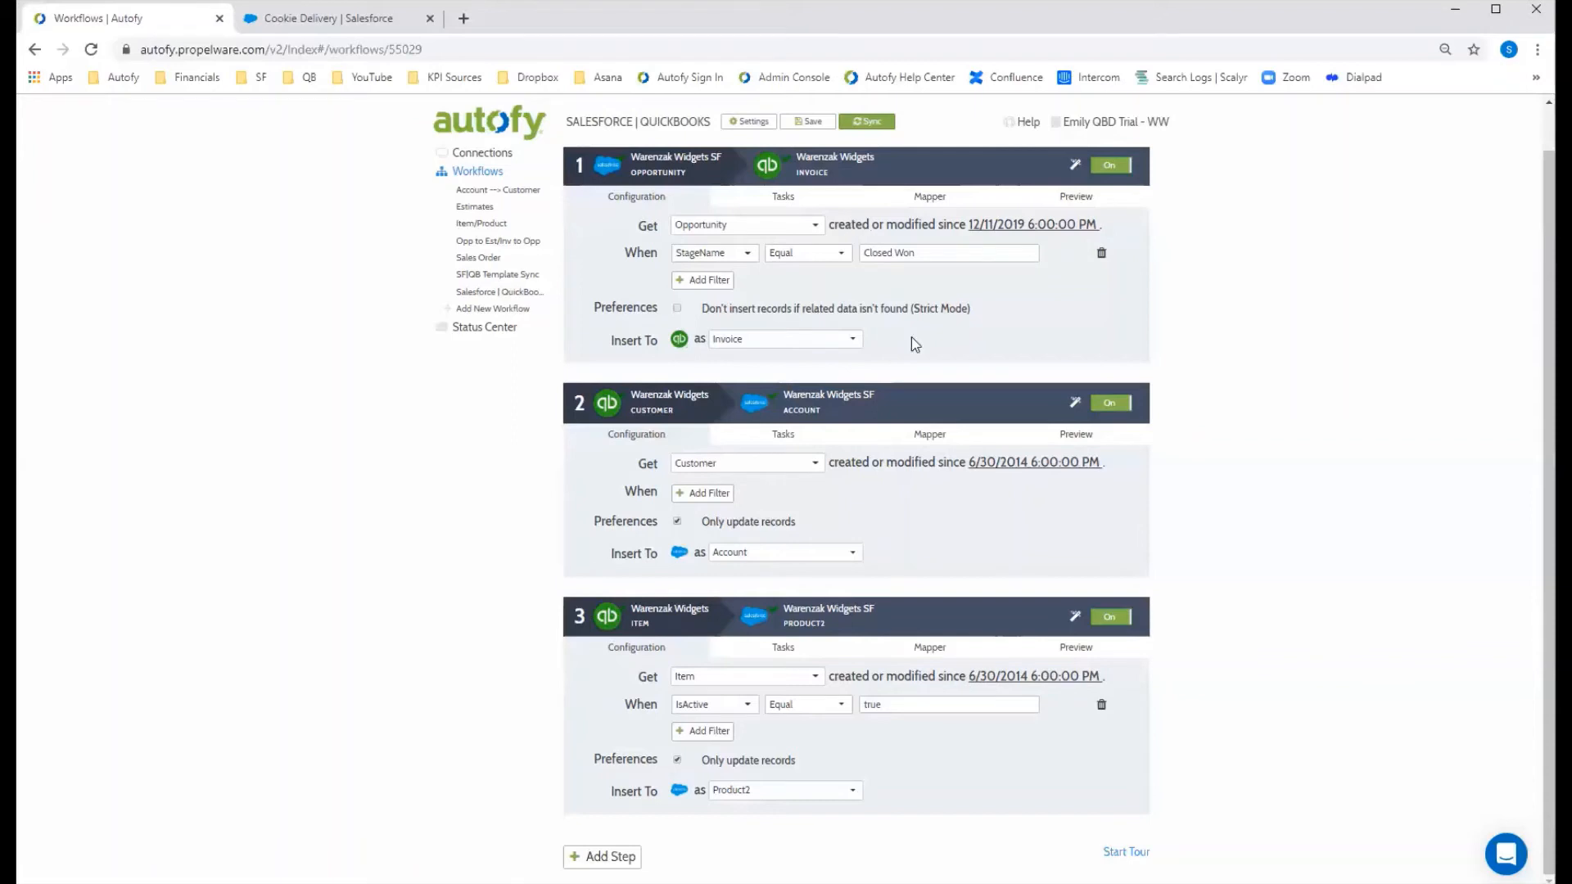
click(995, 463)
click(1048, 488)
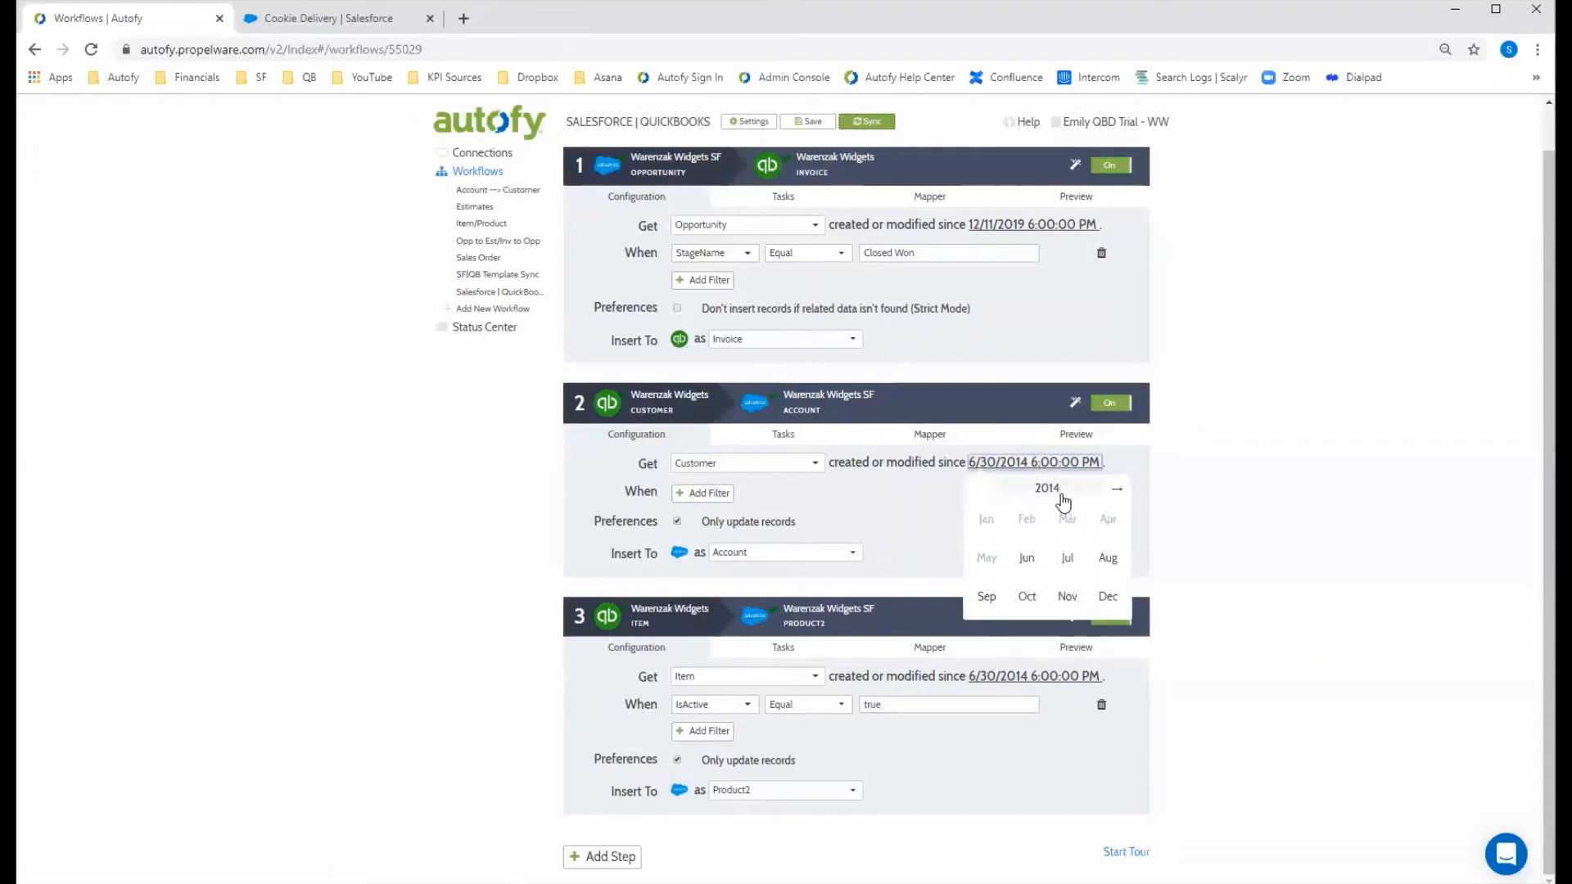
click(1115, 490)
click(1115, 490)
click(1115, 490)
click(1115, 490)
click(1115, 489)
click(1109, 599)
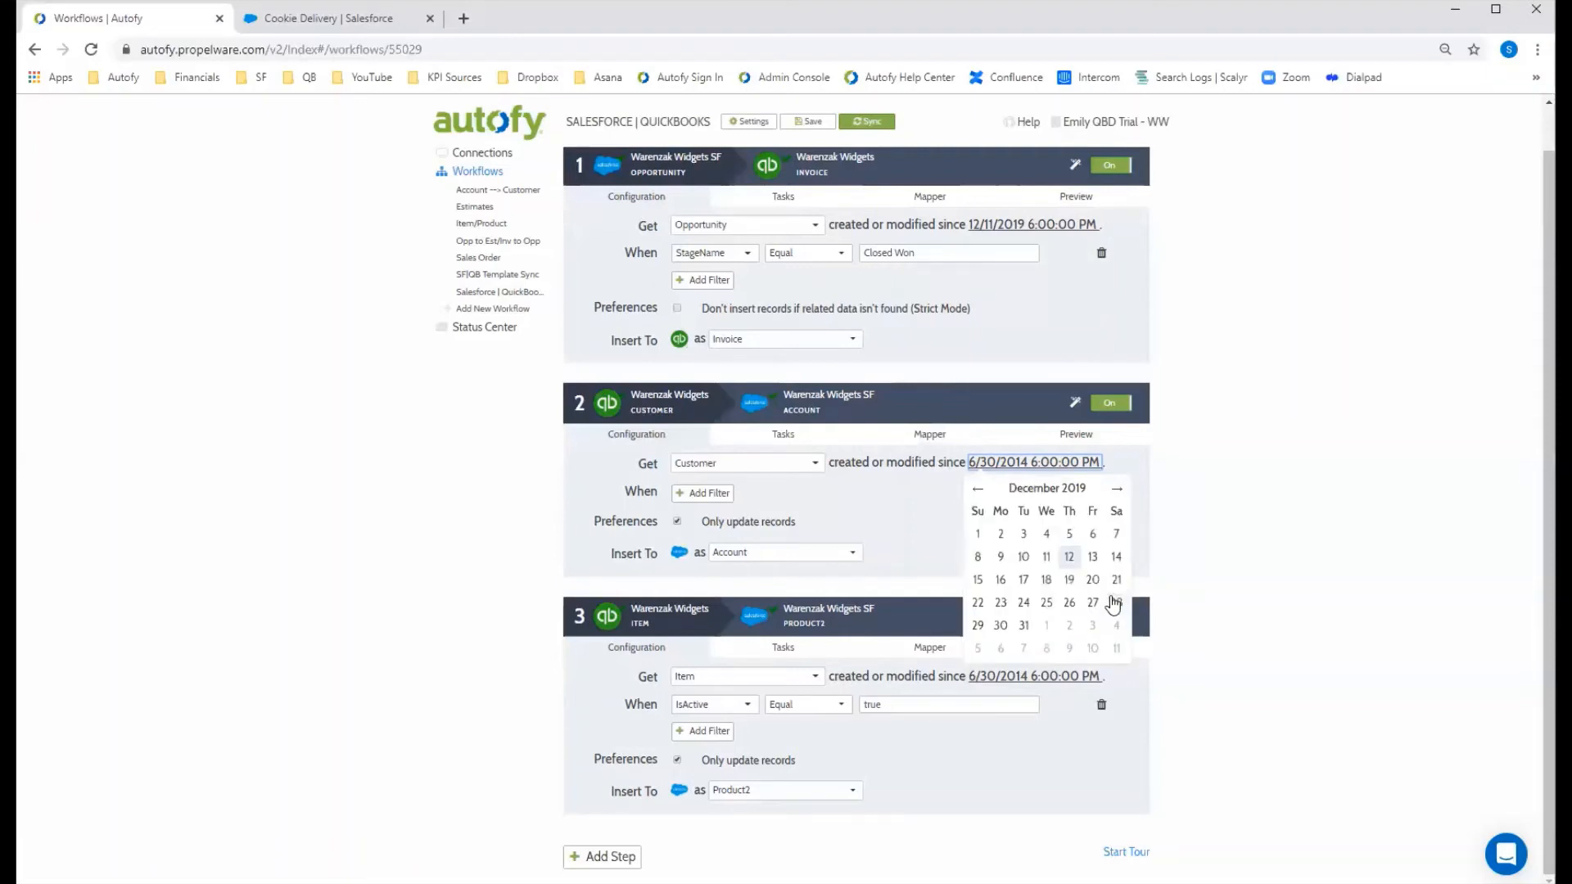
click(981, 539)
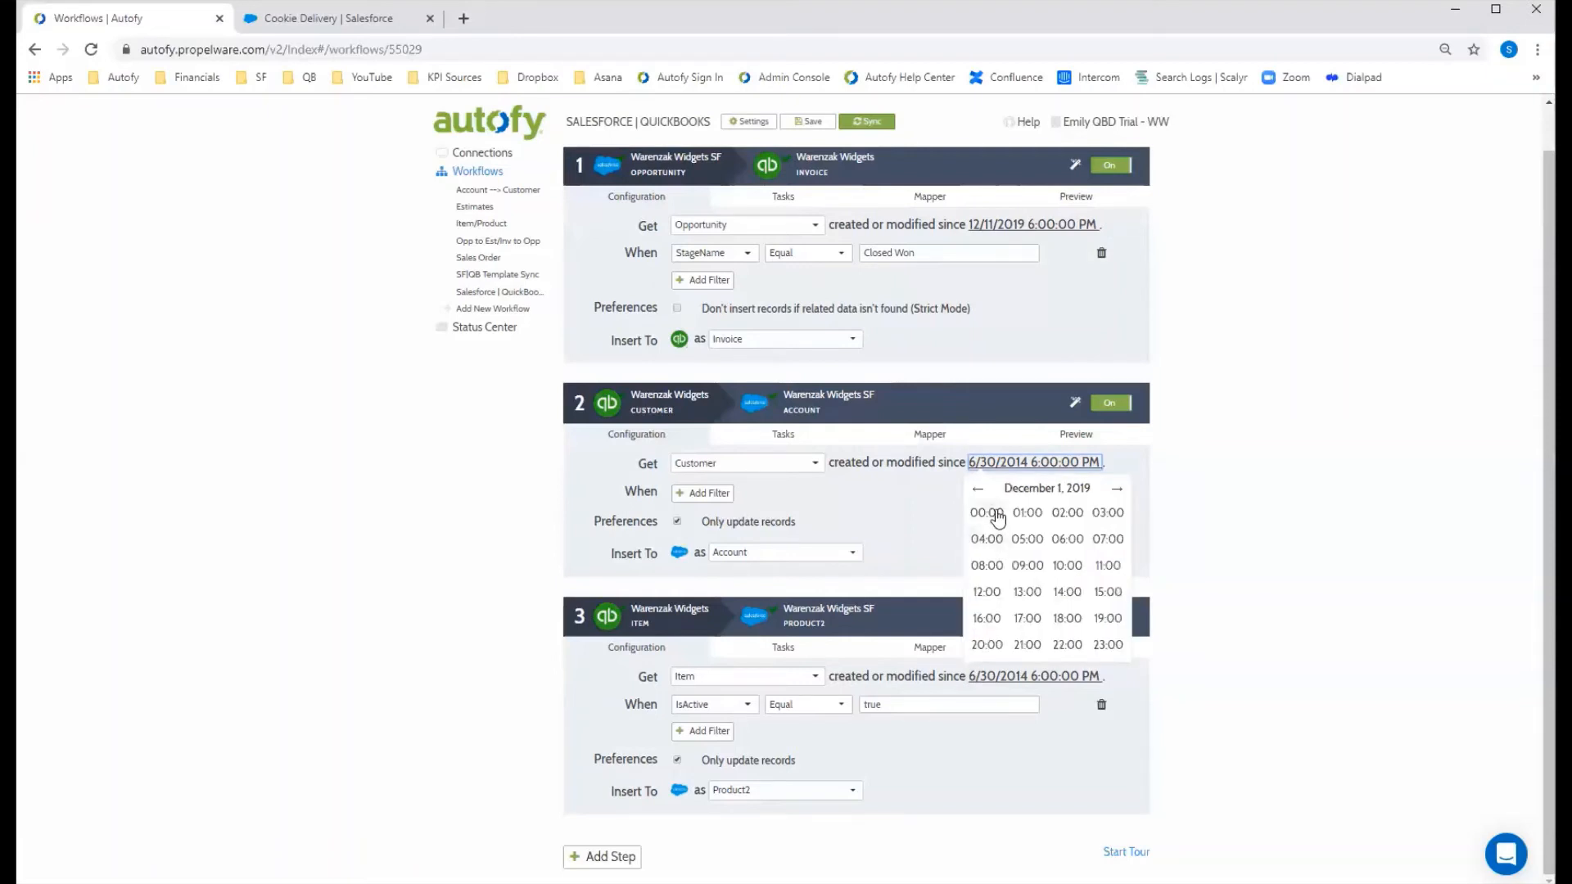
click(994, 514)
click(996, 516)
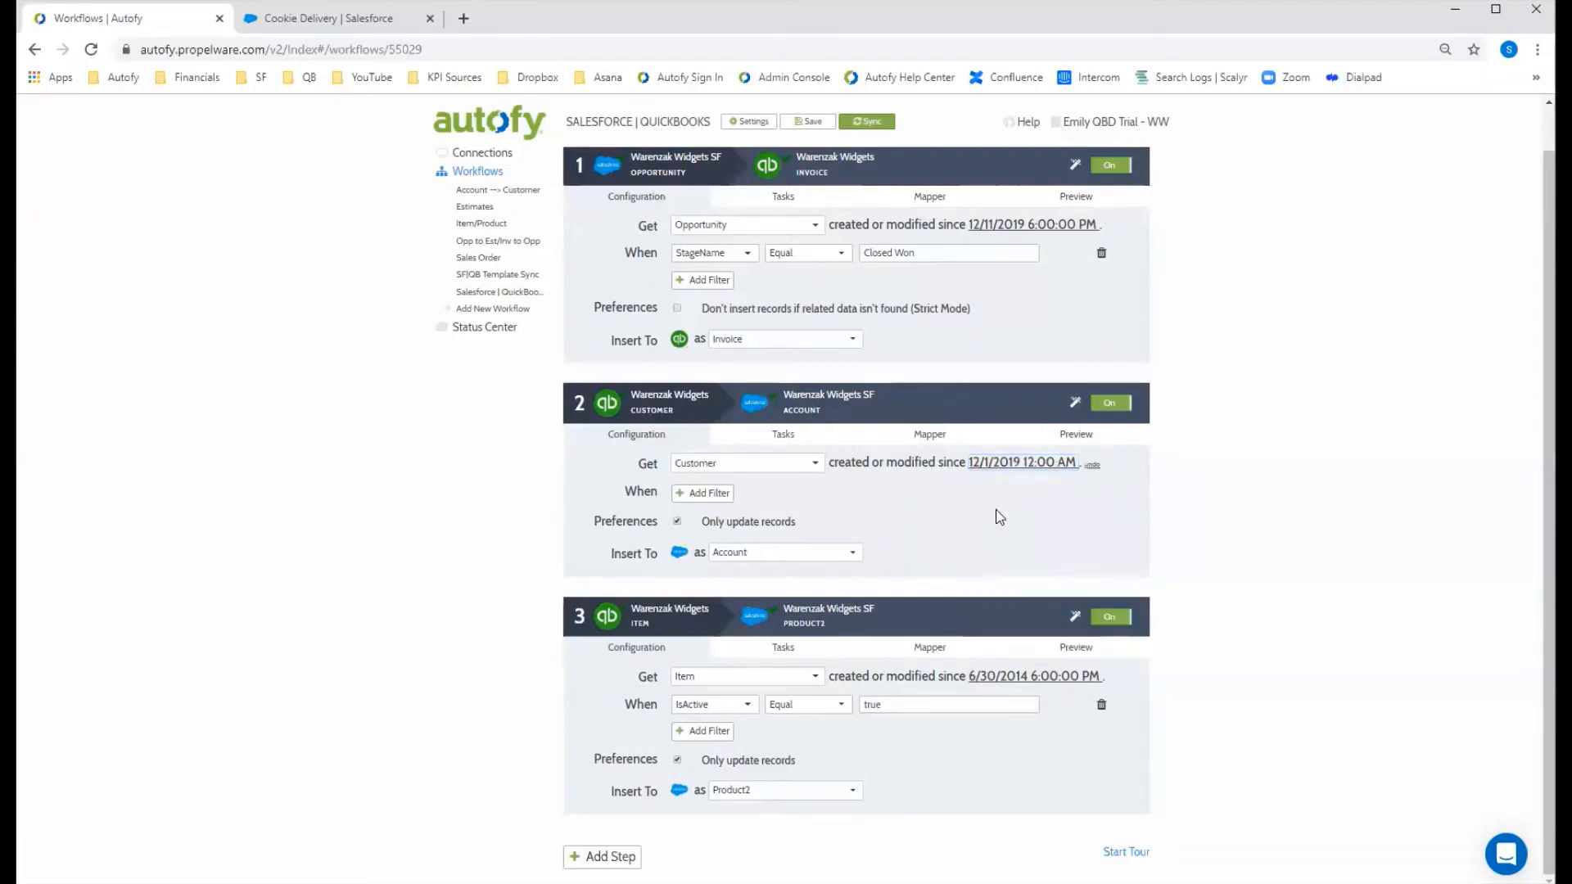
- Set the item-to-product step to get records created or modified since 12/1/2019 12:00 AM and save the workflow
click(1034, 684)
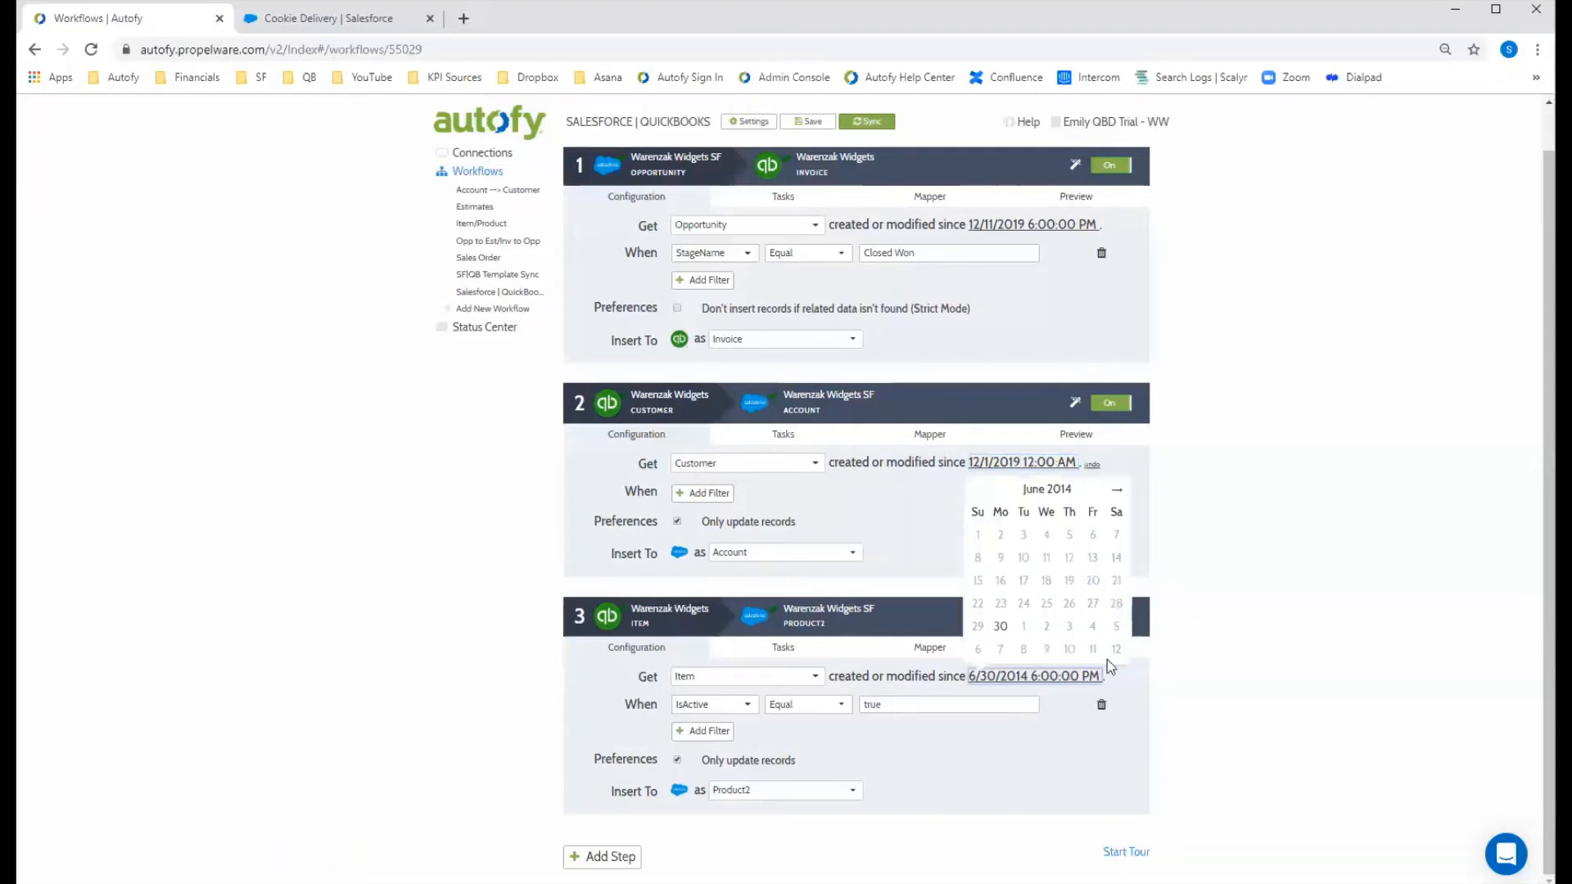
click(1117, 491)
click(1117, 491)
click(1116, 491)
click(1117, 493)
click(1065, 491)
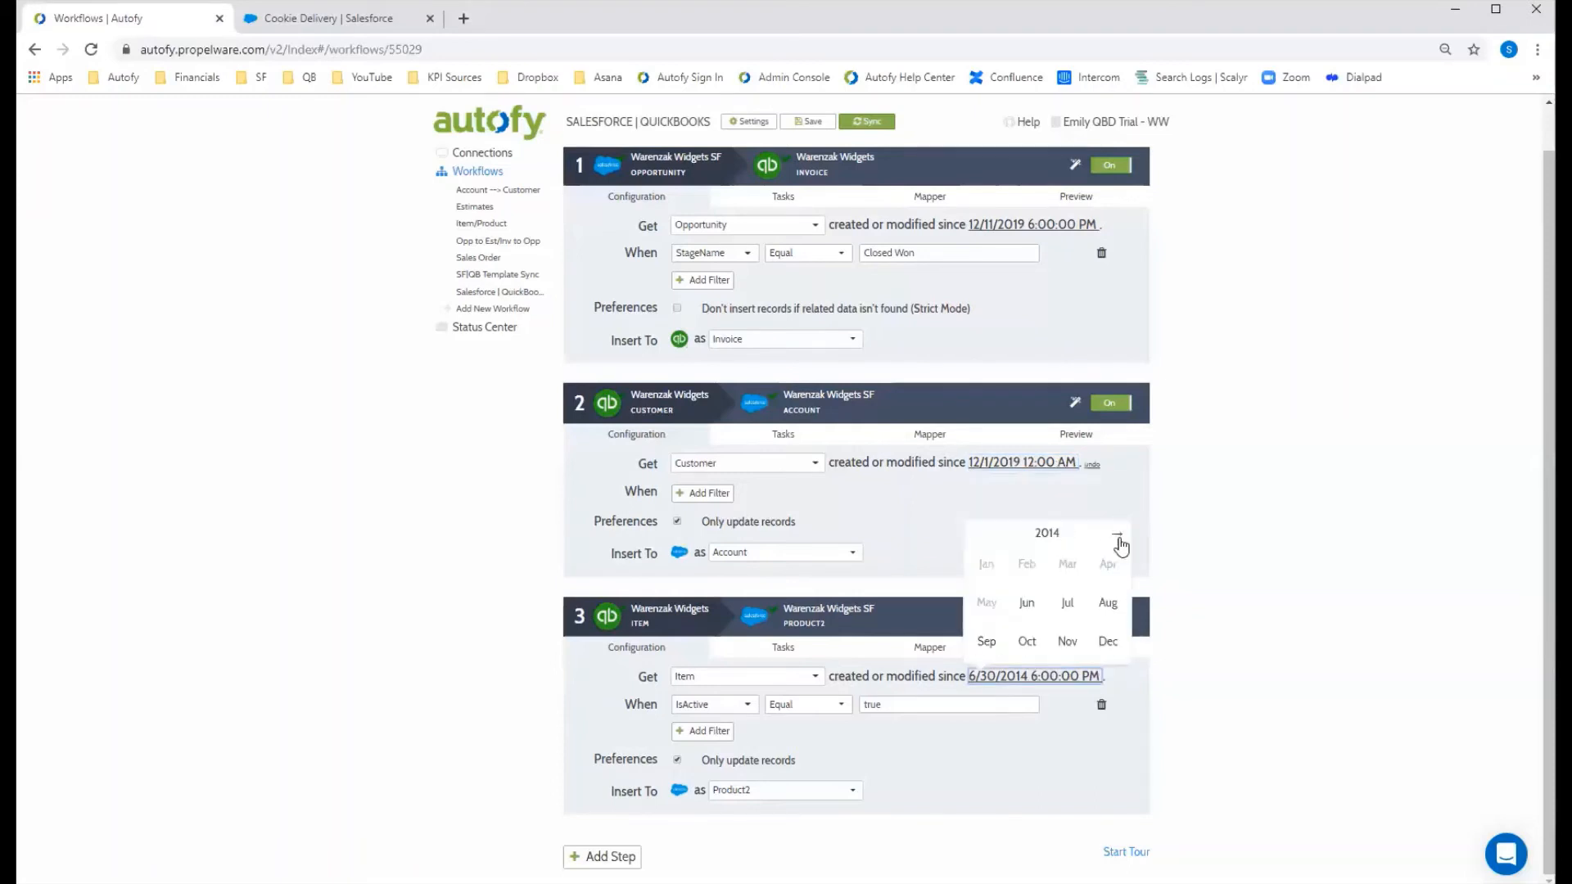
click(1117, 534)
click(1118, 534)
click(1117, 537)
click(1118, 536)
click(1117, 536)
click(1107, 641)
click(977, 536)
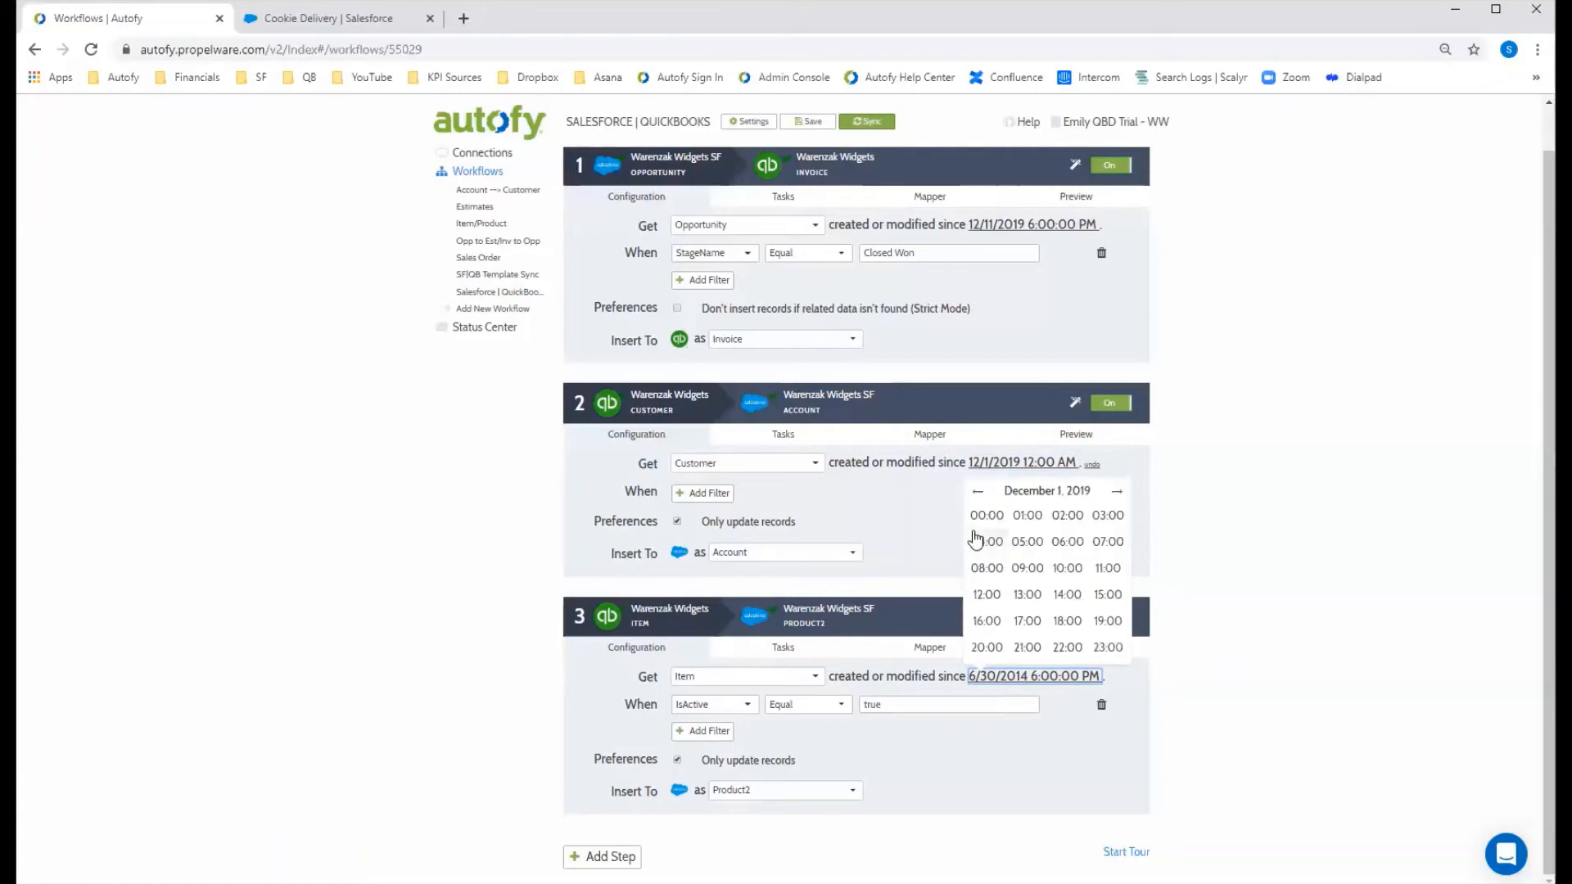
click(992, 515)
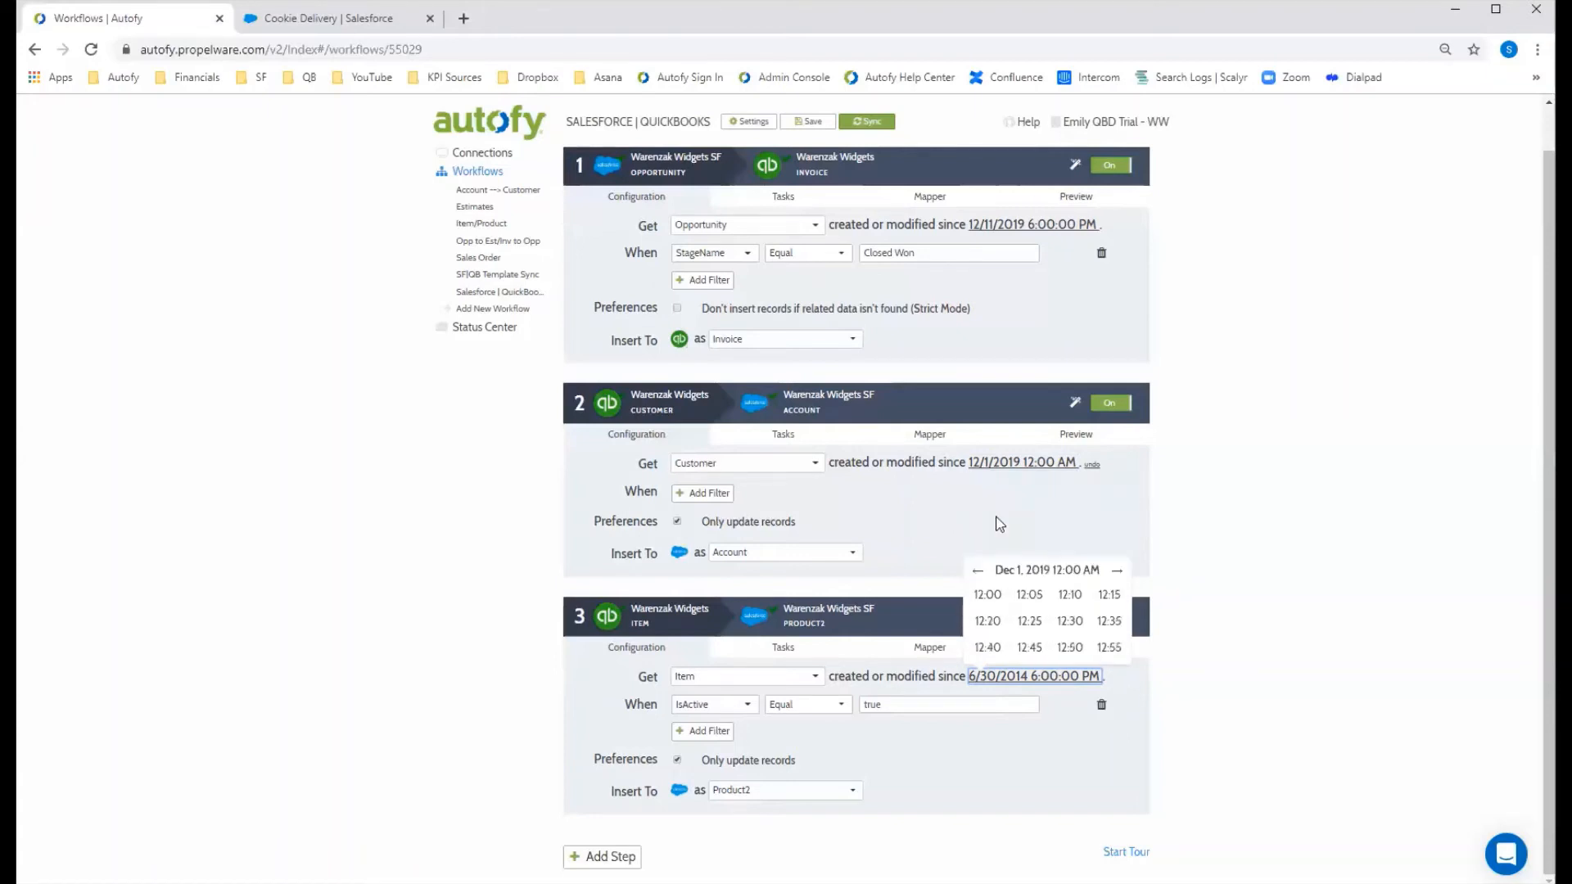
click(991, 598)
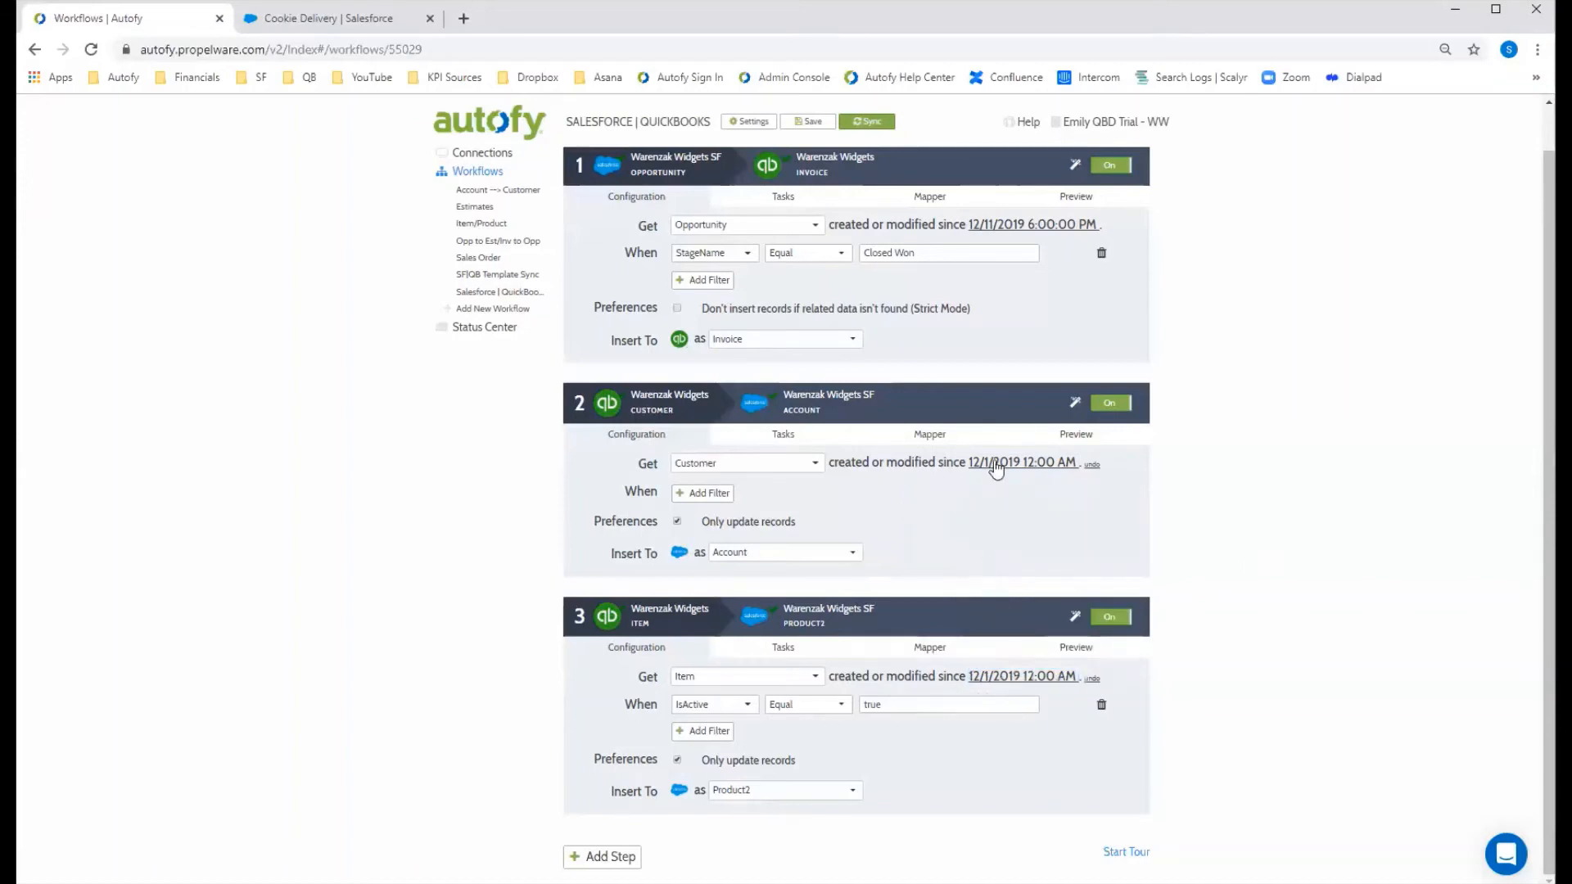
click(806, 123)
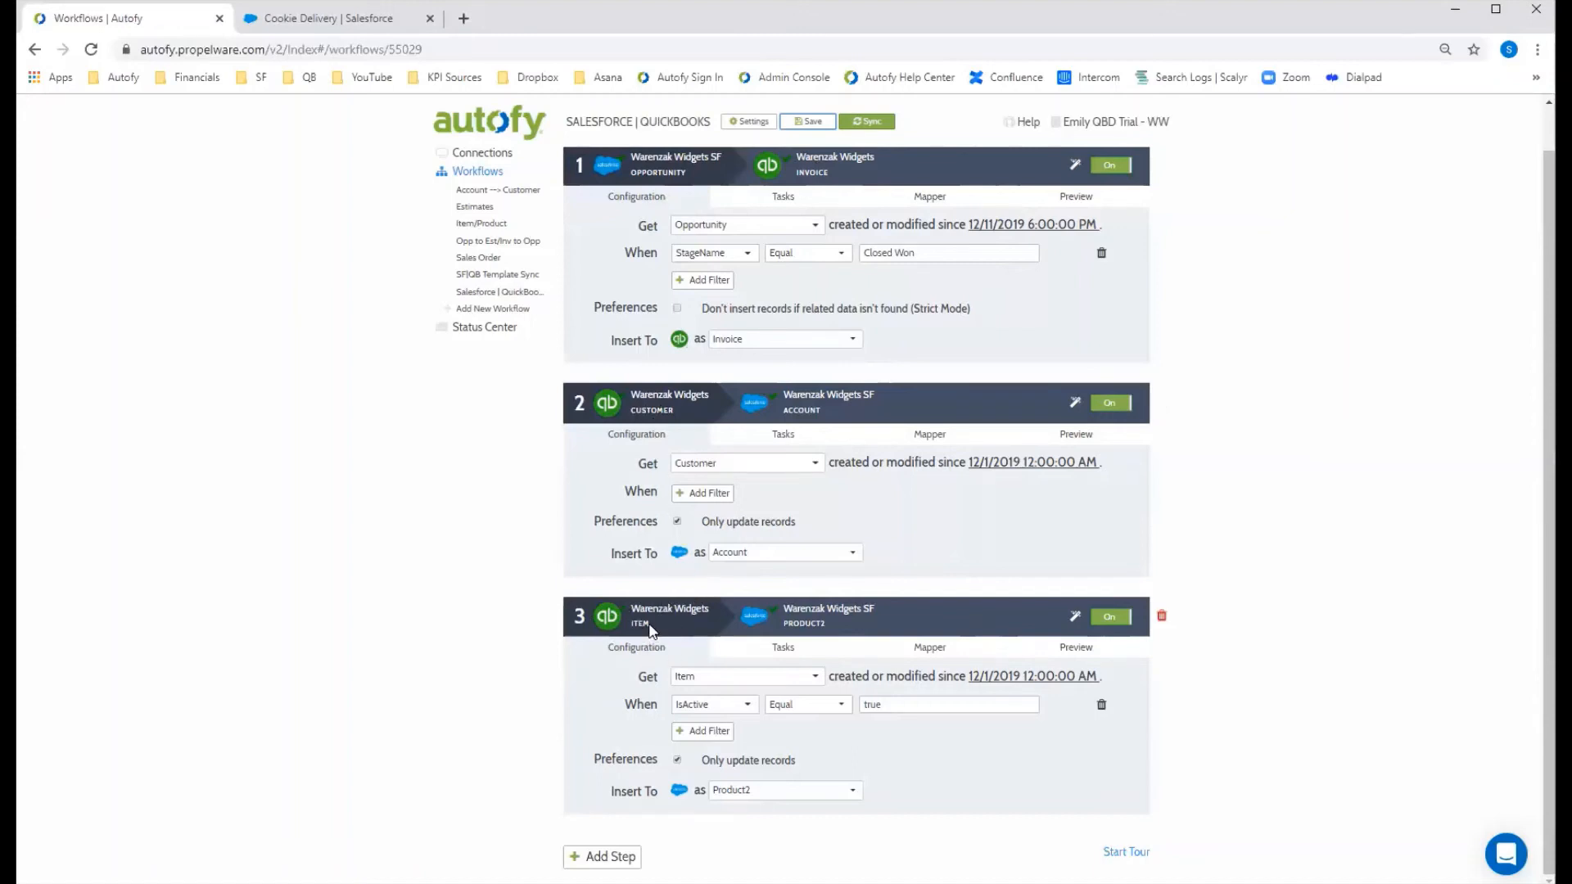
- Sync the workflow and inspect the message of the grey Frels Flowers invoice record in the sync progress
click(884, 128)
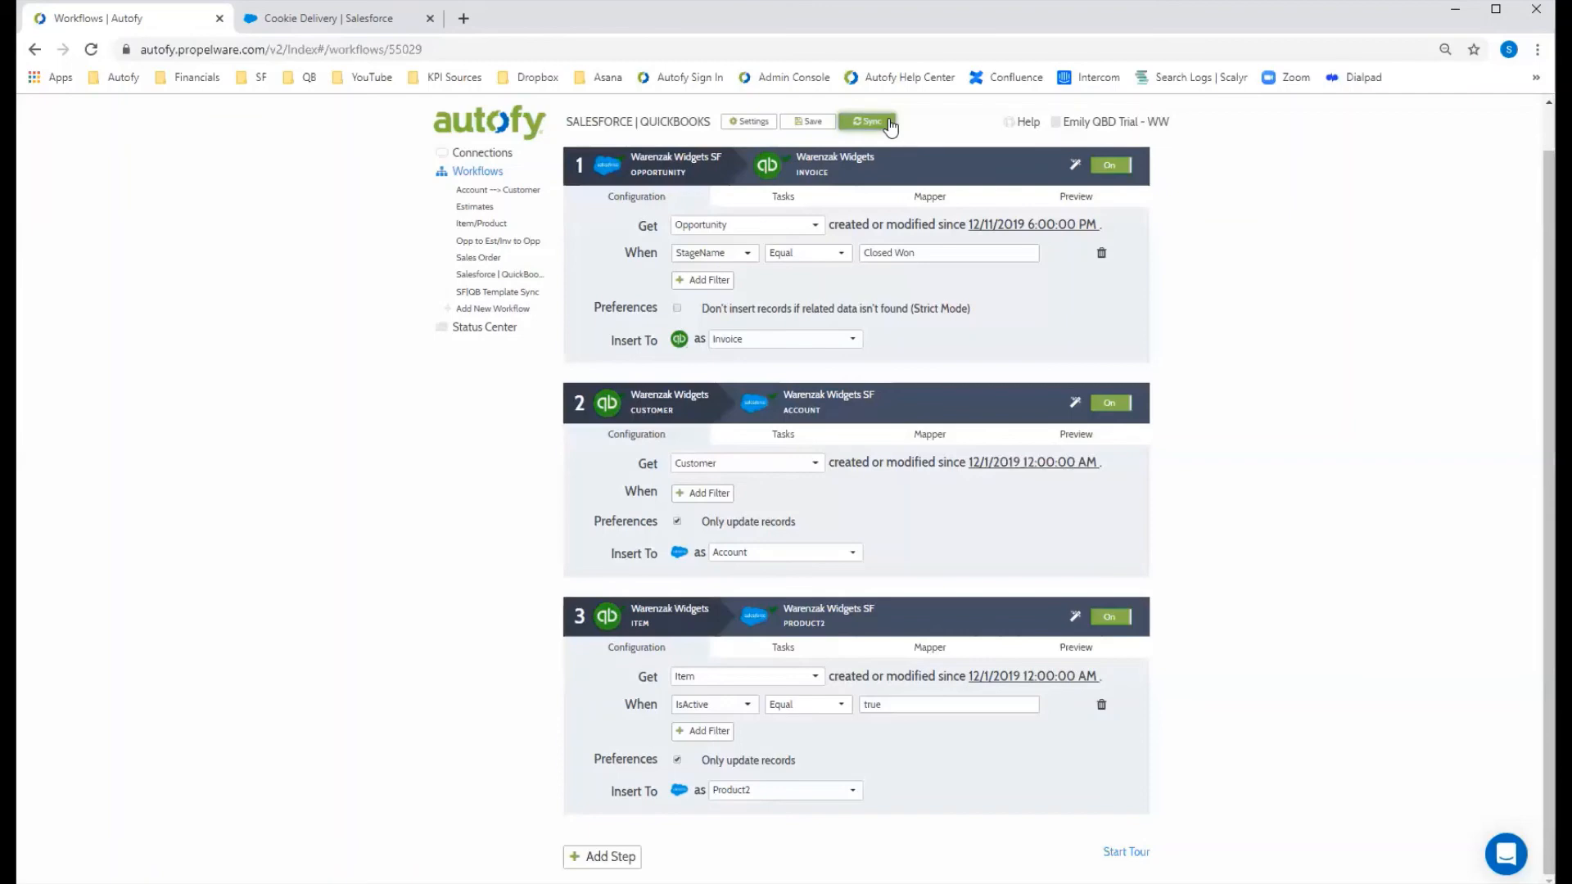
click(888, 123)
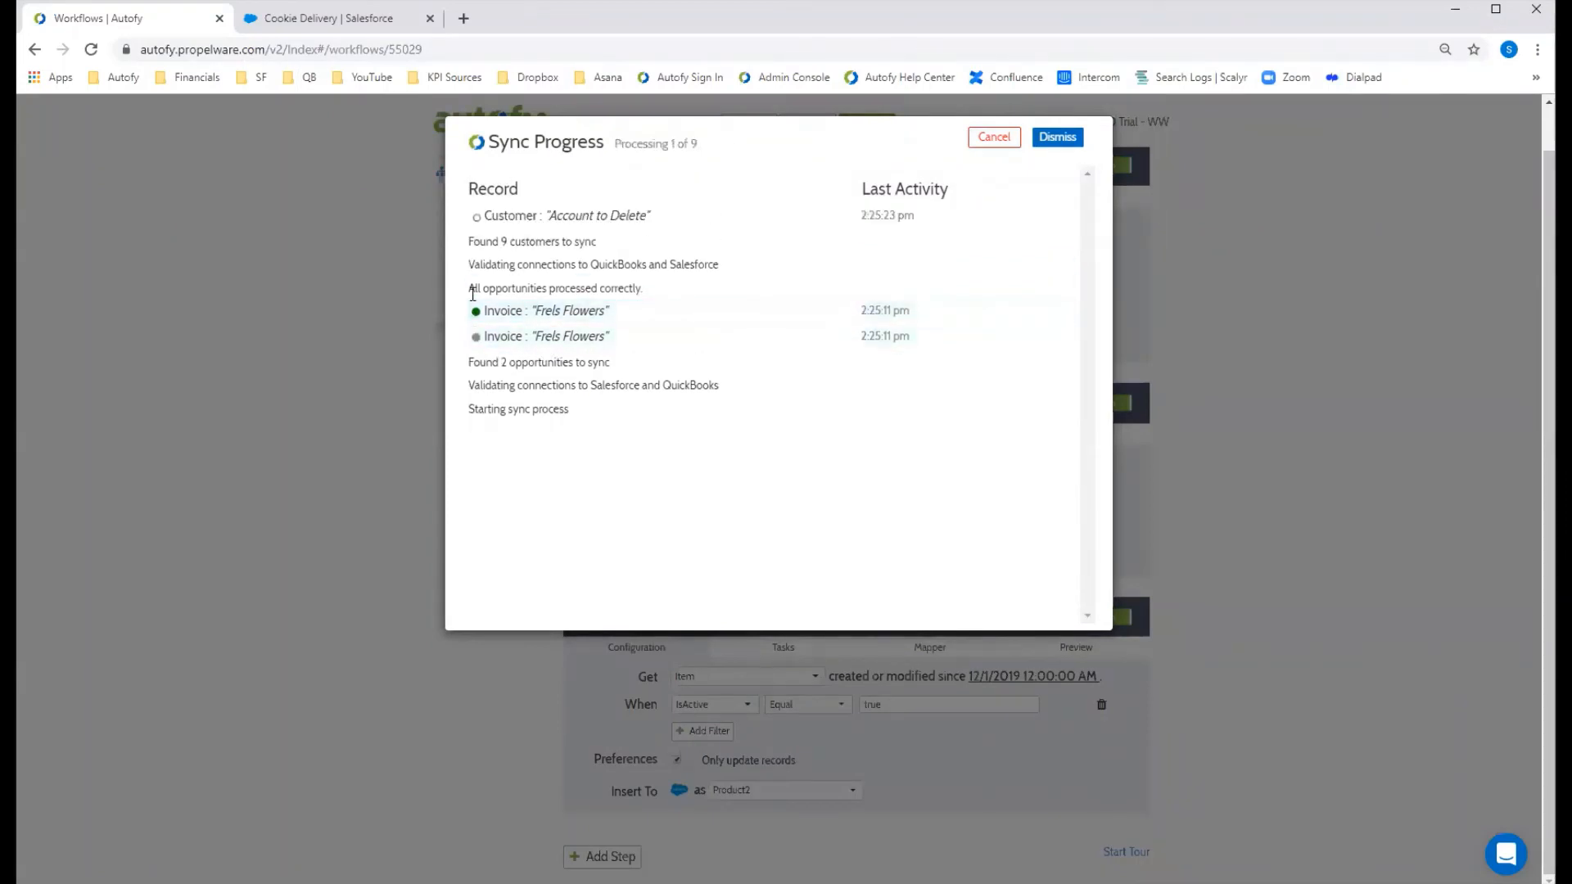
click(485, 342)
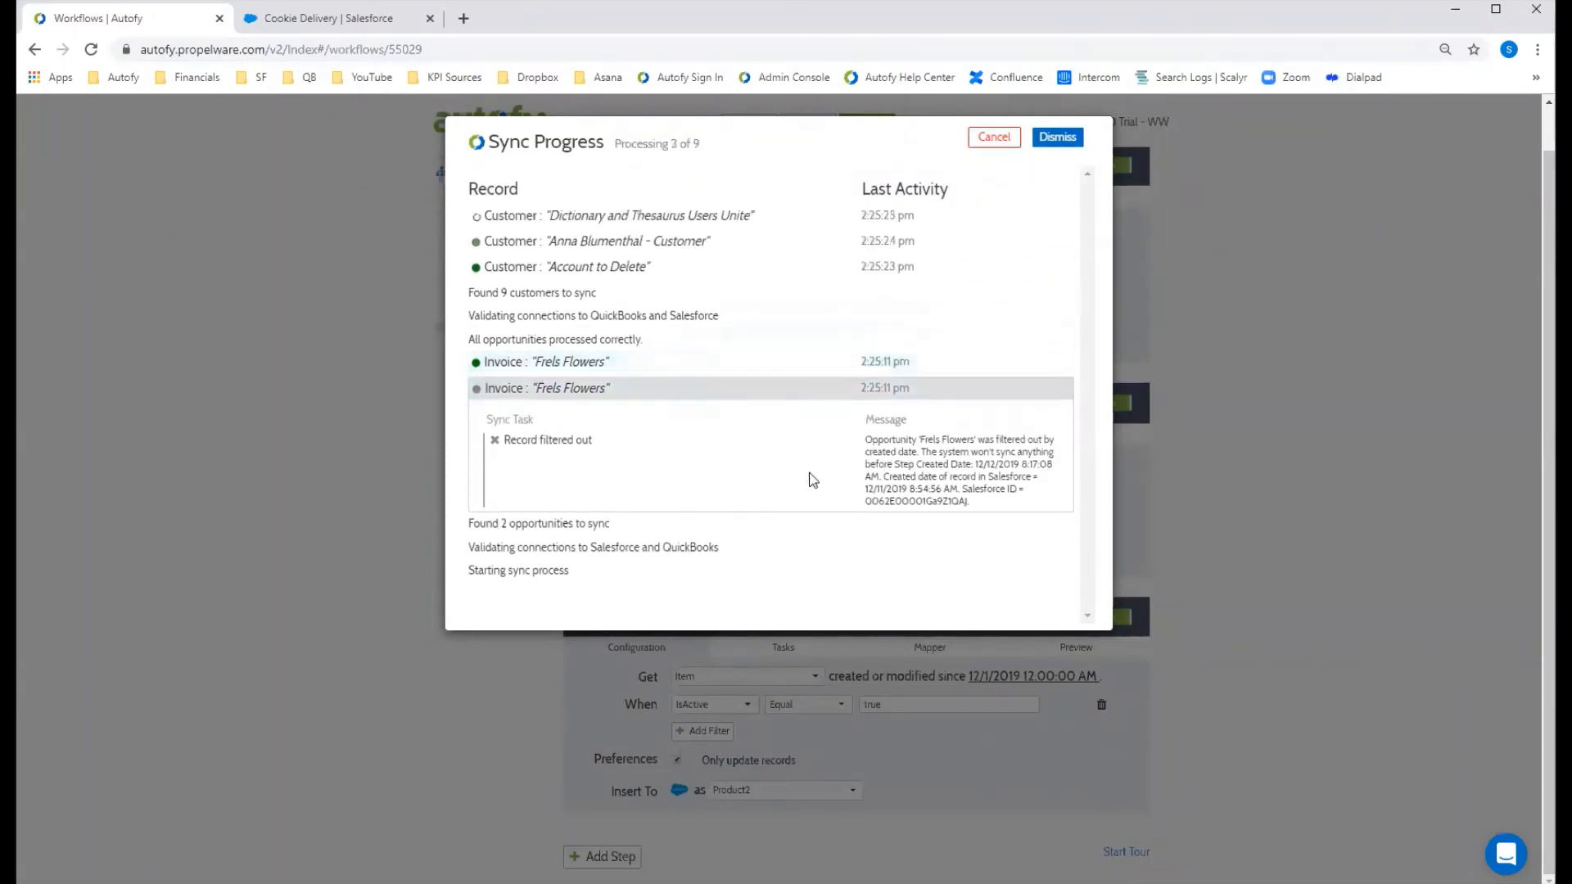
click(545, 392)
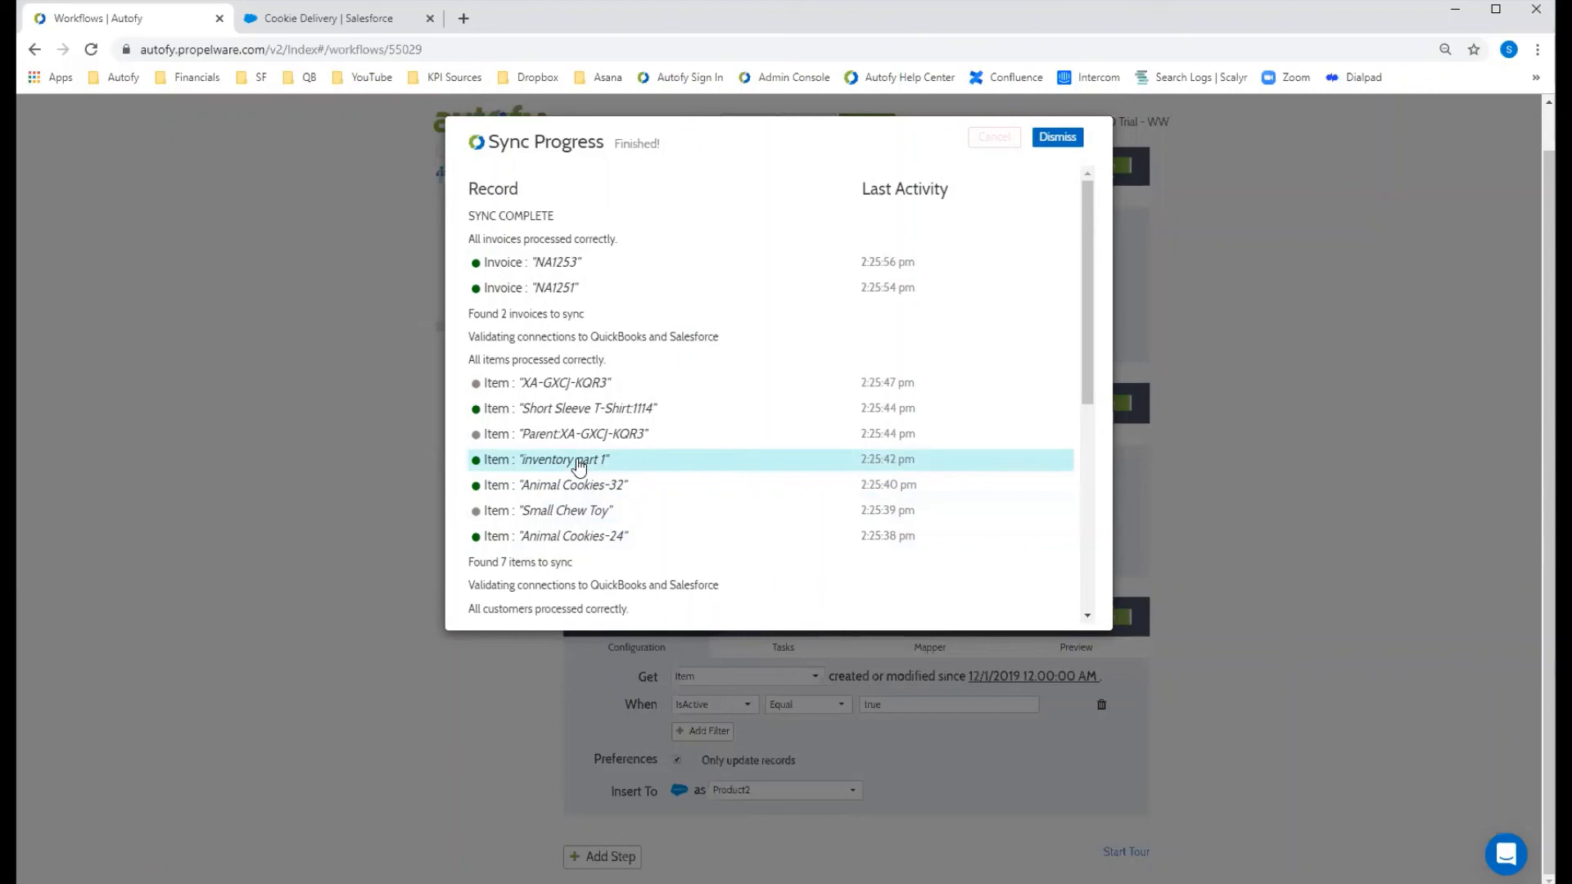
- Review the synced items and customers, inspect the message of a grey customer record, and dismiss the sync progress
scroll(858, 307, down, 3)
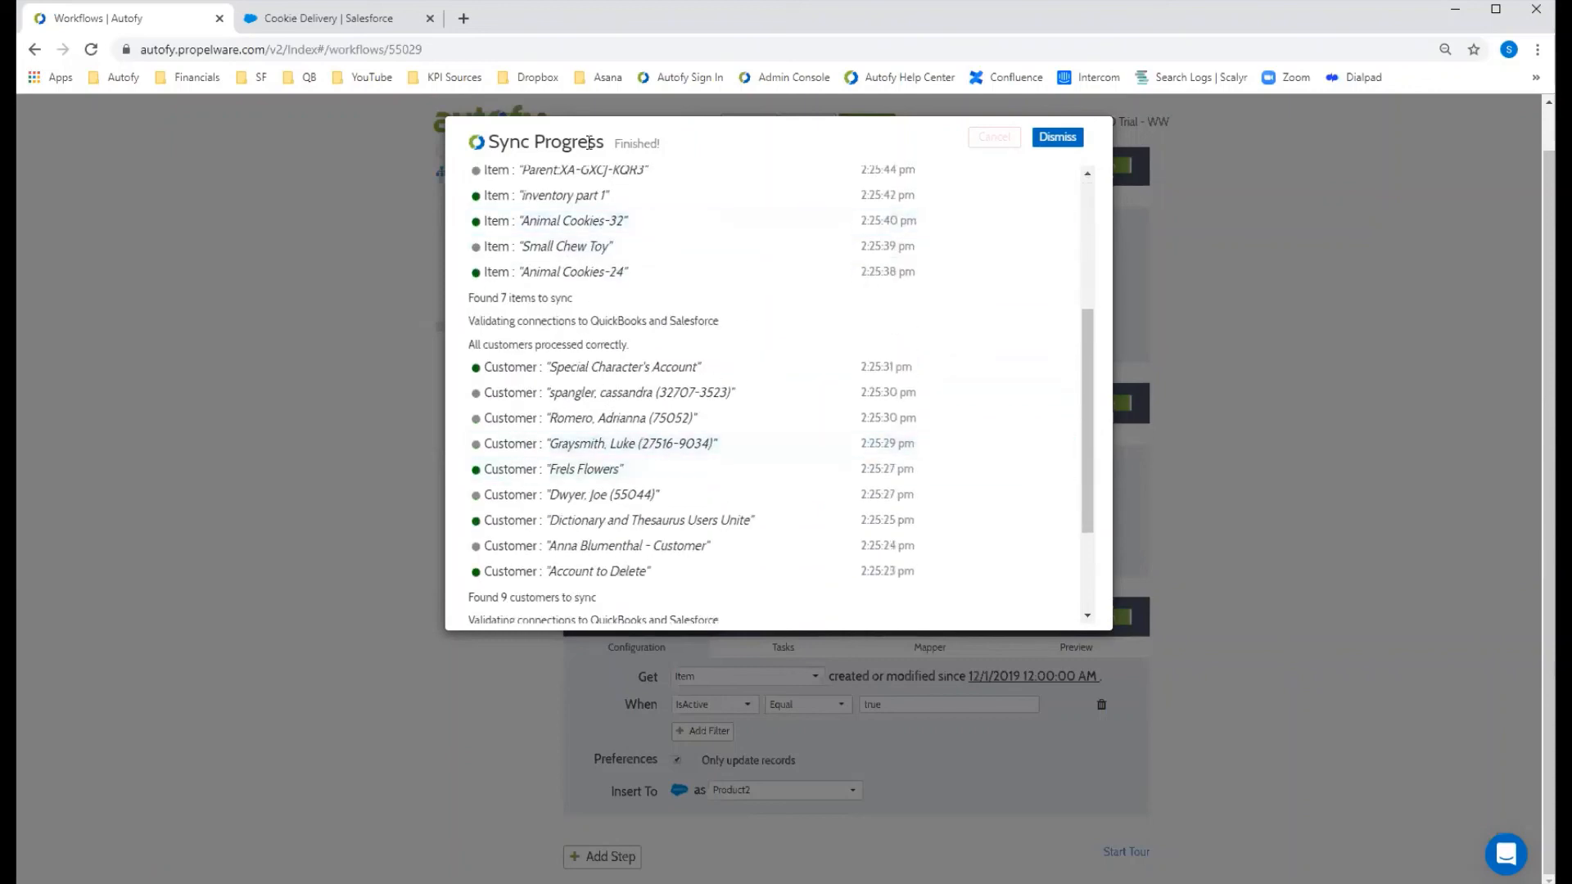
scroll(613, 545, up, 1)
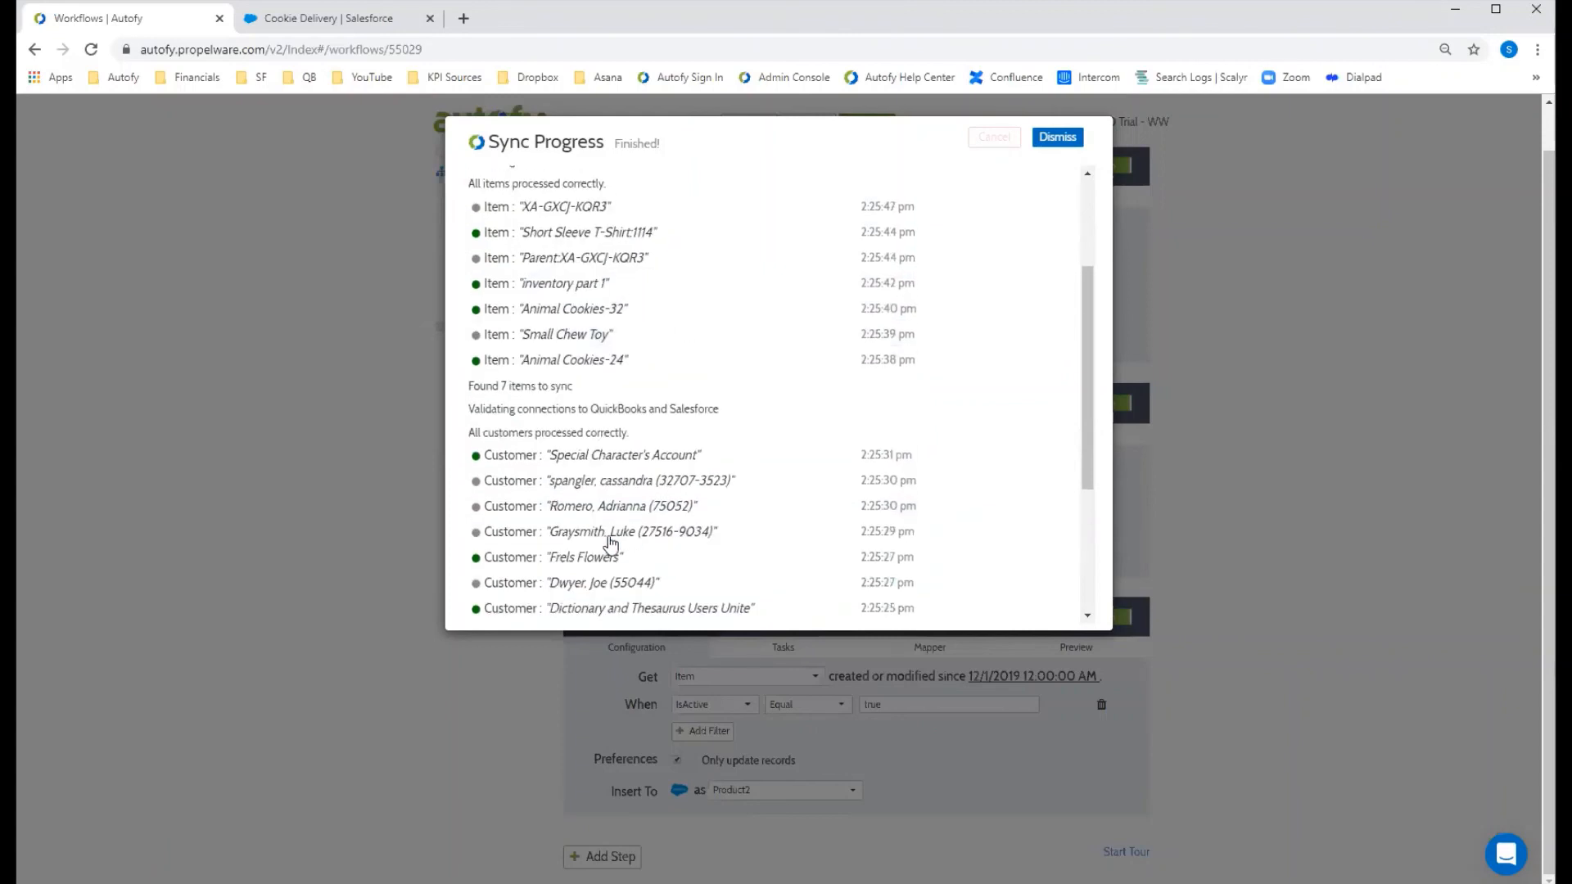
click(481, 516)
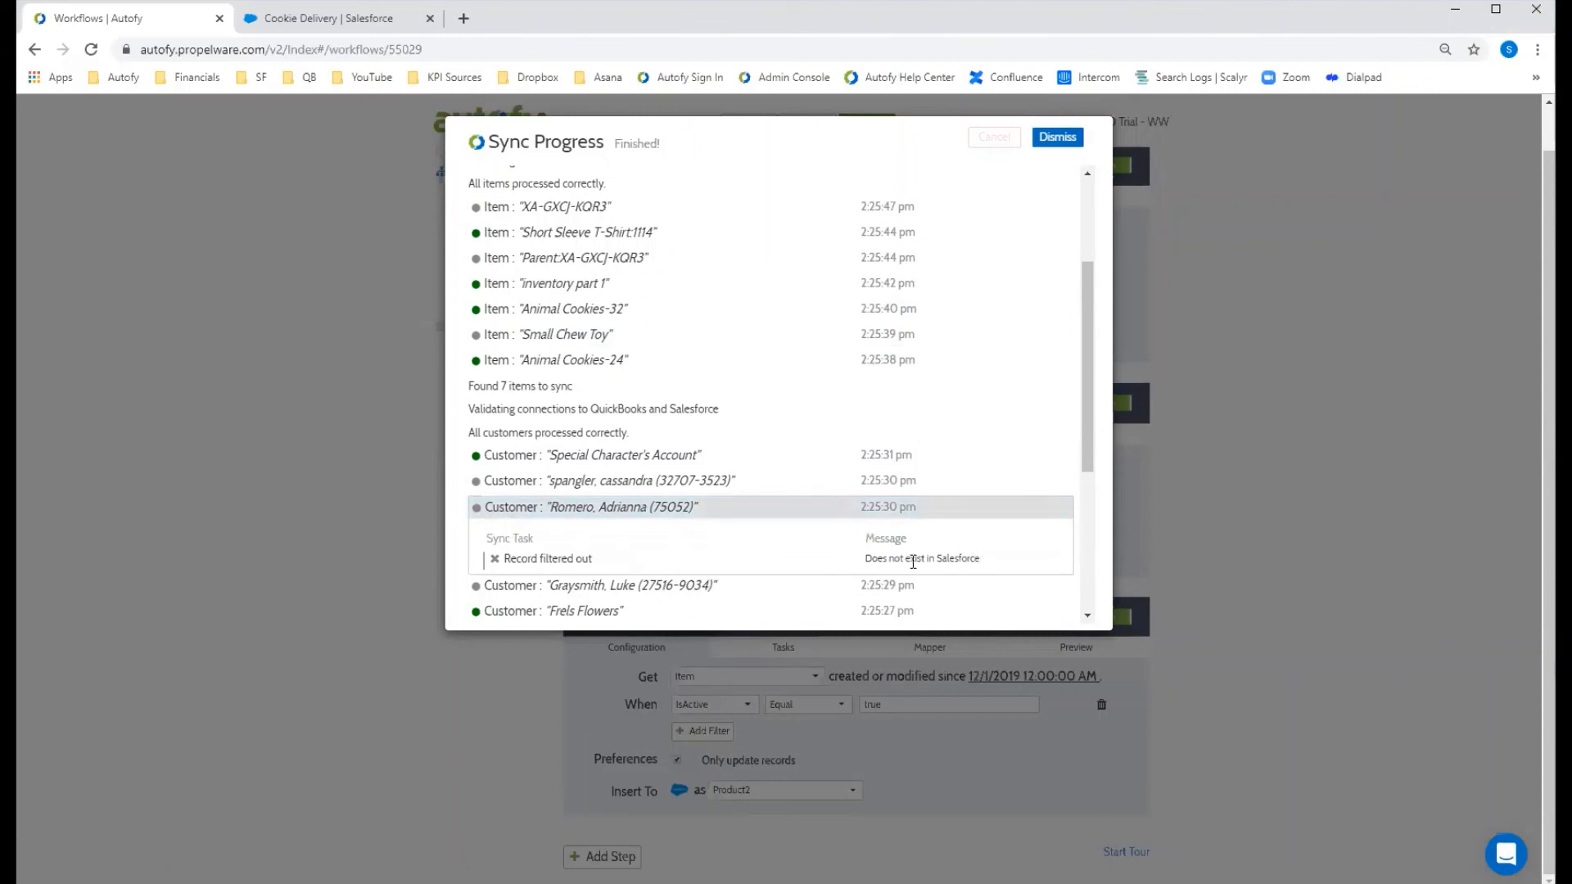
click(749, 517)
scroll(745, 516, up, 3)
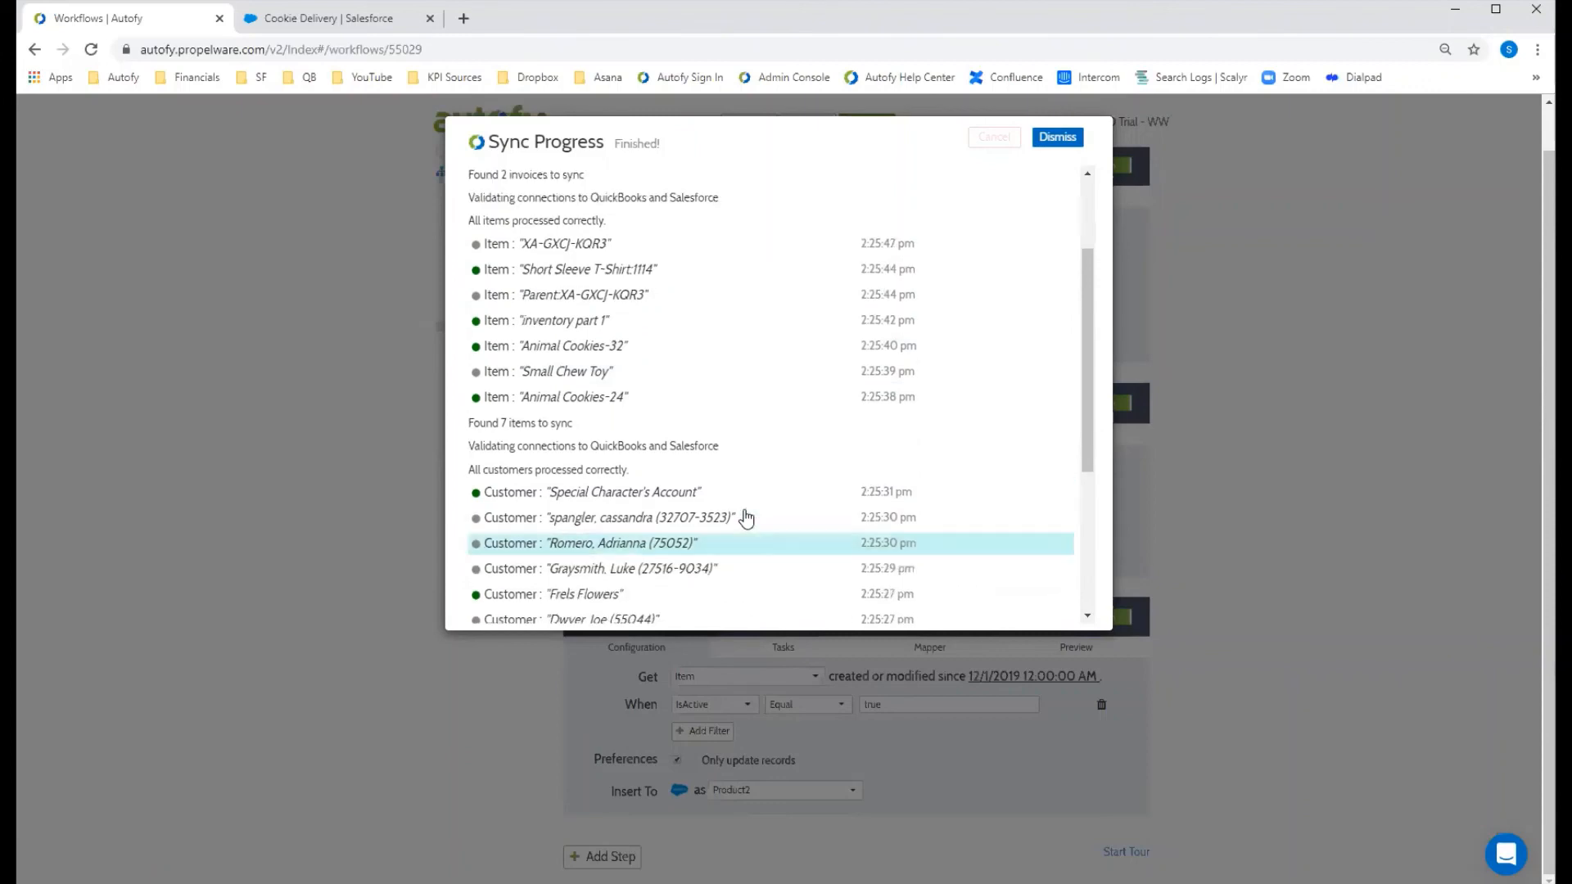
click(1052, 142)
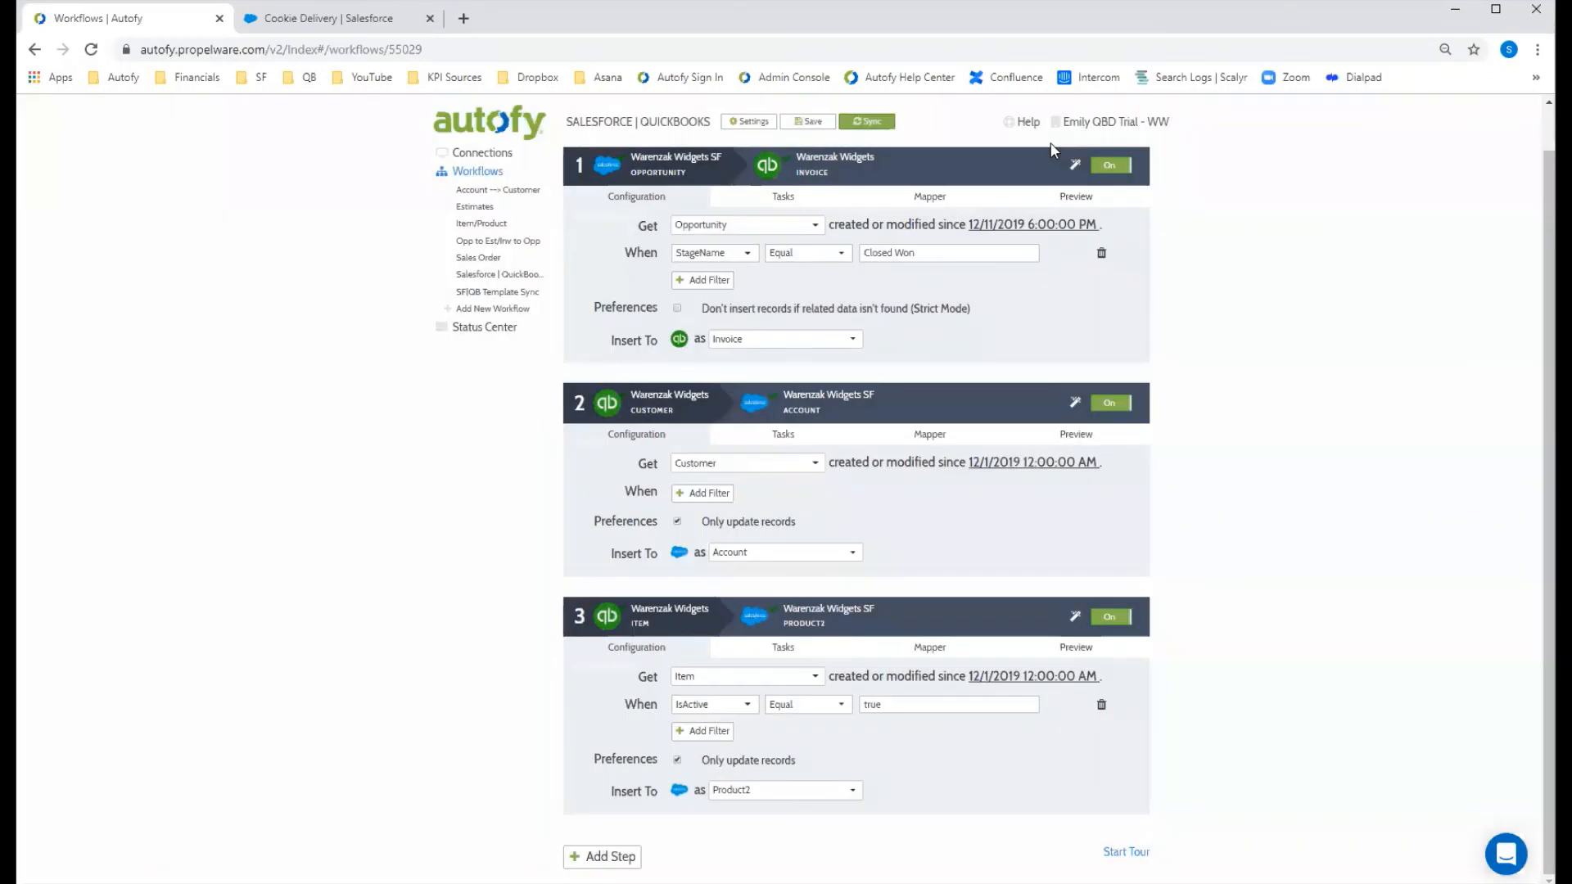